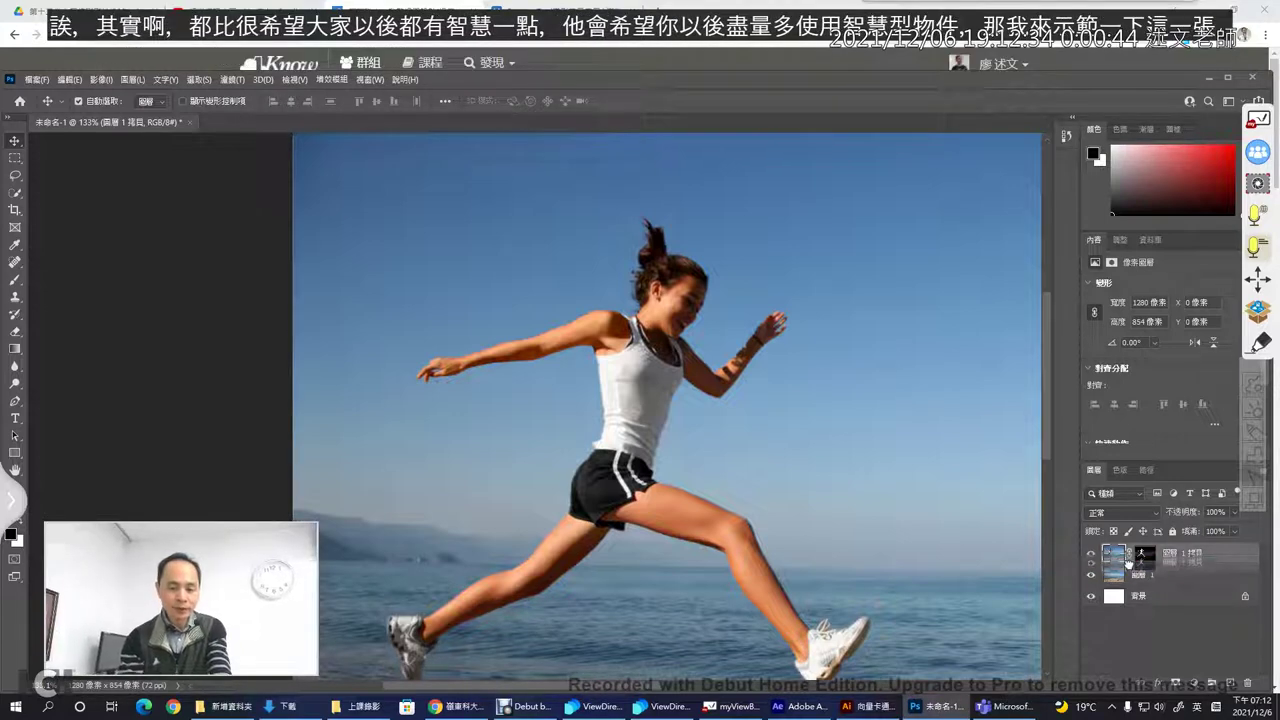
# - Duplicate the masked runner layer and hide 圖層 1 拷貝 so only 圖層 1 拷貝 2 shows
pyautogui.moveTo(1128, 563); pyautogui.dragTo(1229, 682)
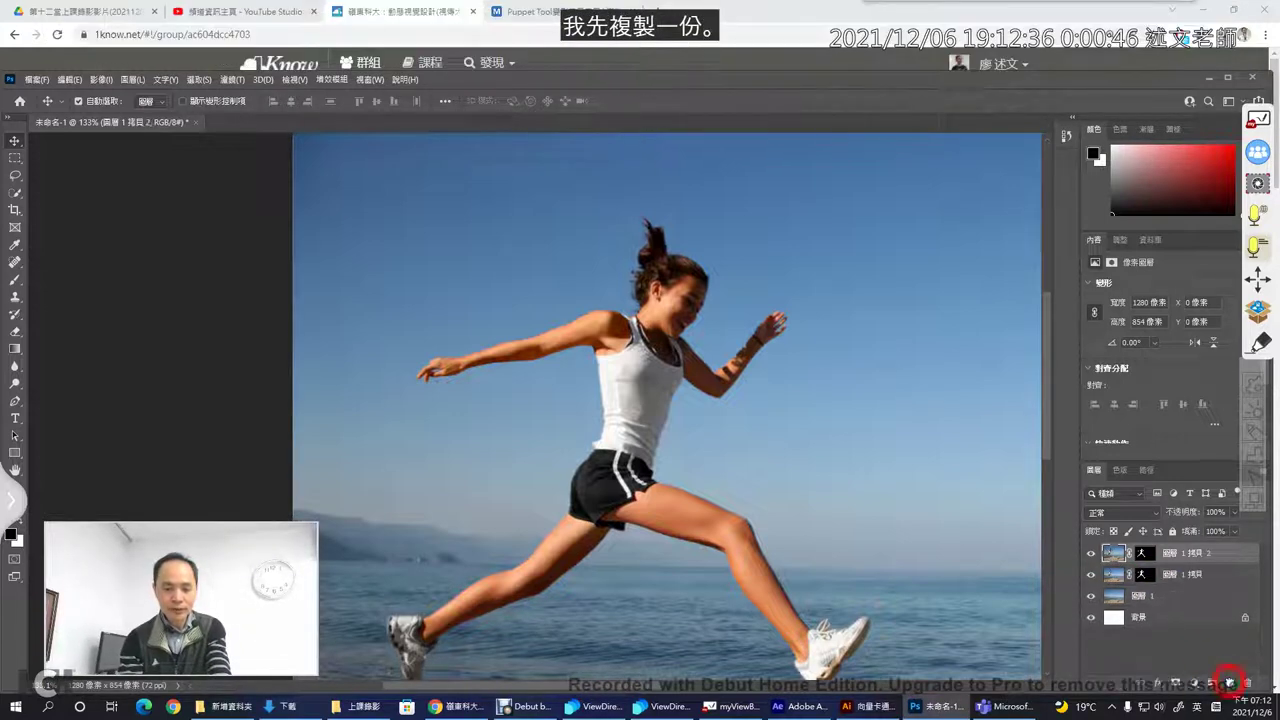
pyautogui.click(1090, 552)
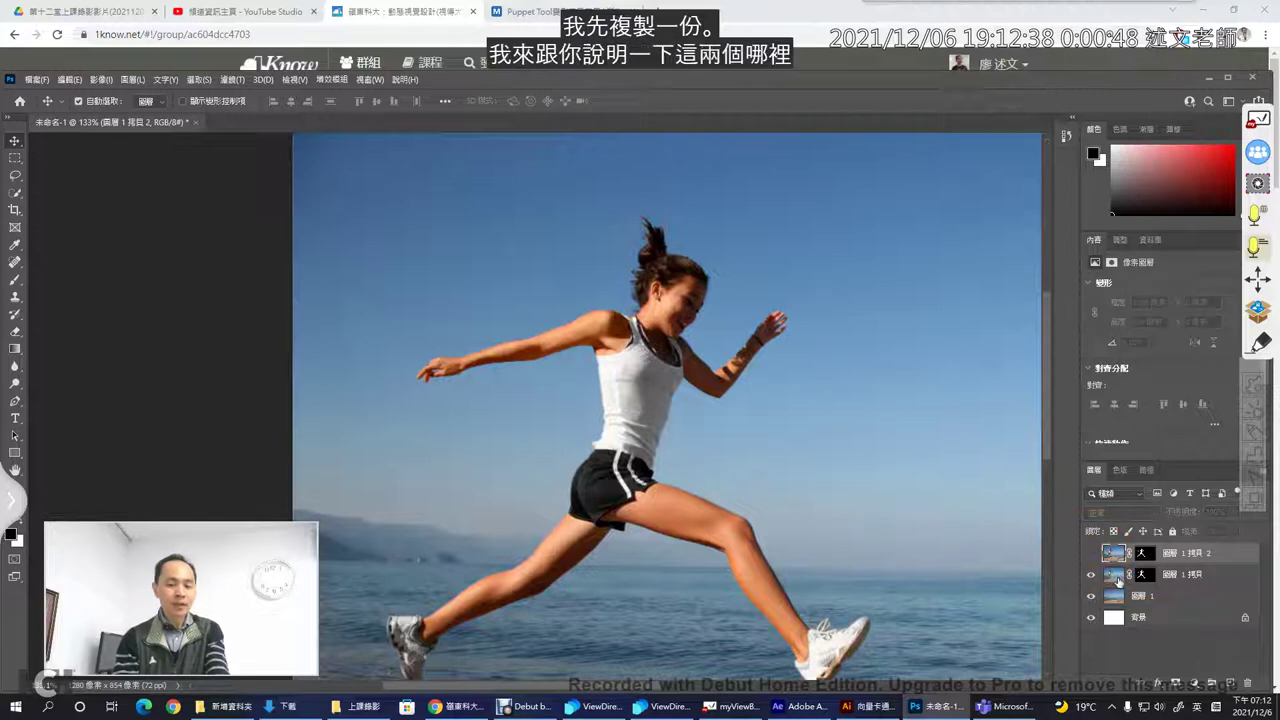
pyautogui.click(1090, 574)
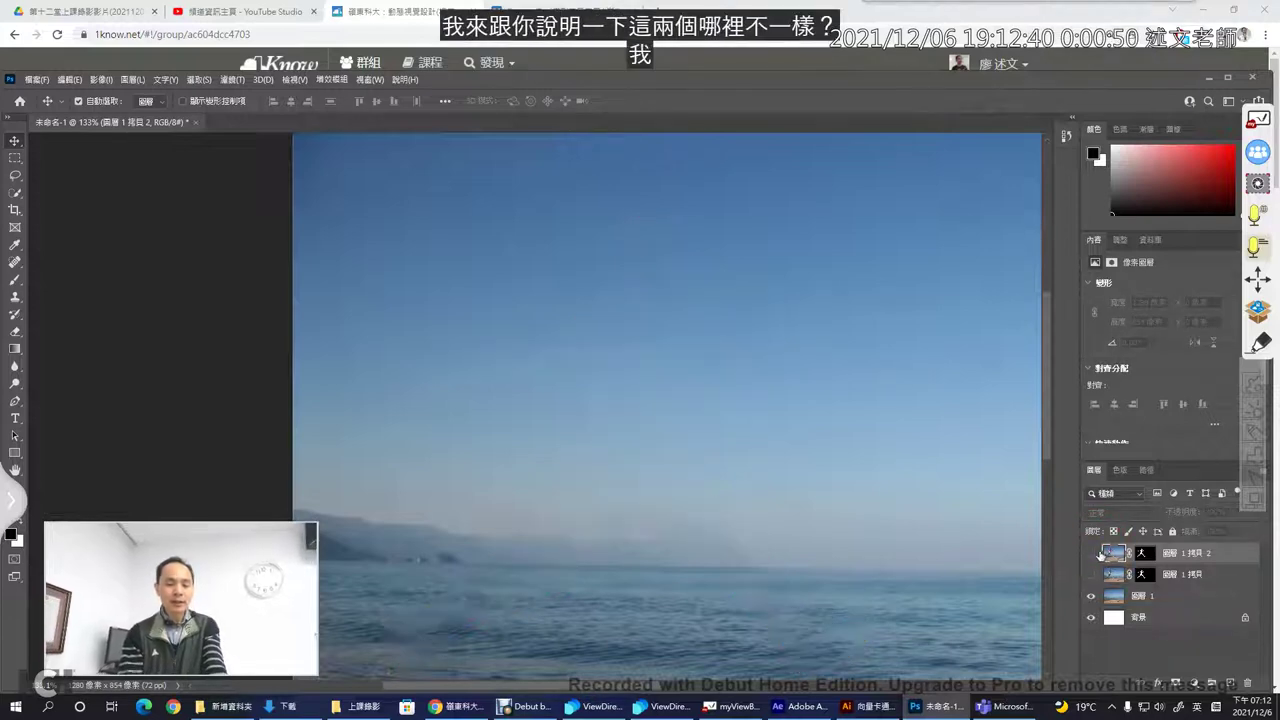
pyautogui.click(1090, 552)
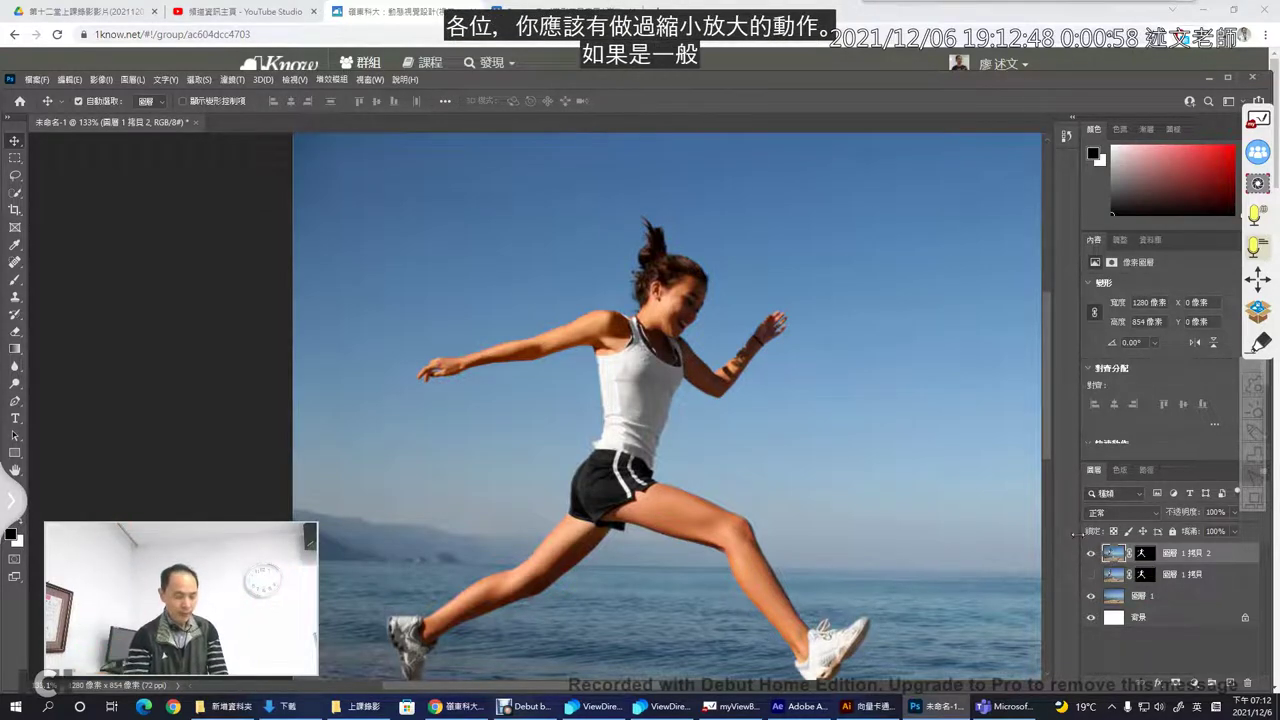
pyautogui.hotkey('ctrl', 't')
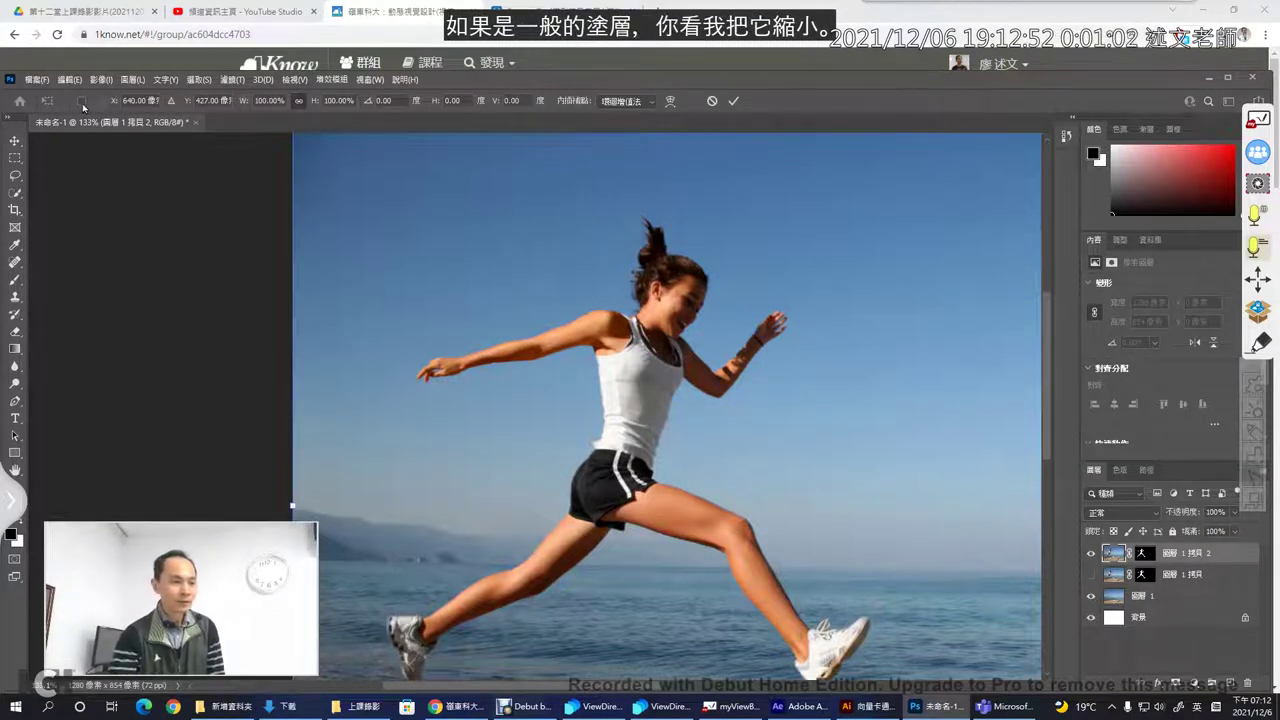
# - Shrink the duplicate runner layer to about 42% and commit the transform
pyautogui.click(712, 103)
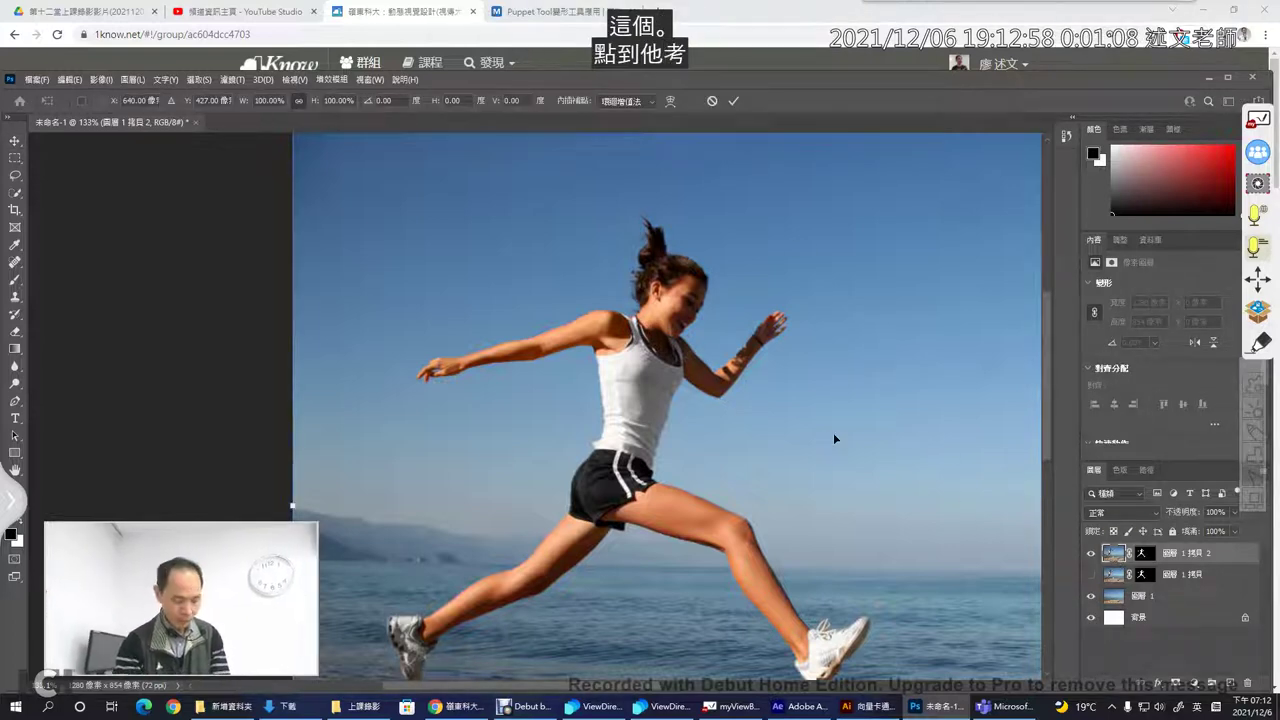
pyautogui.hotkey('ctrl', 't')
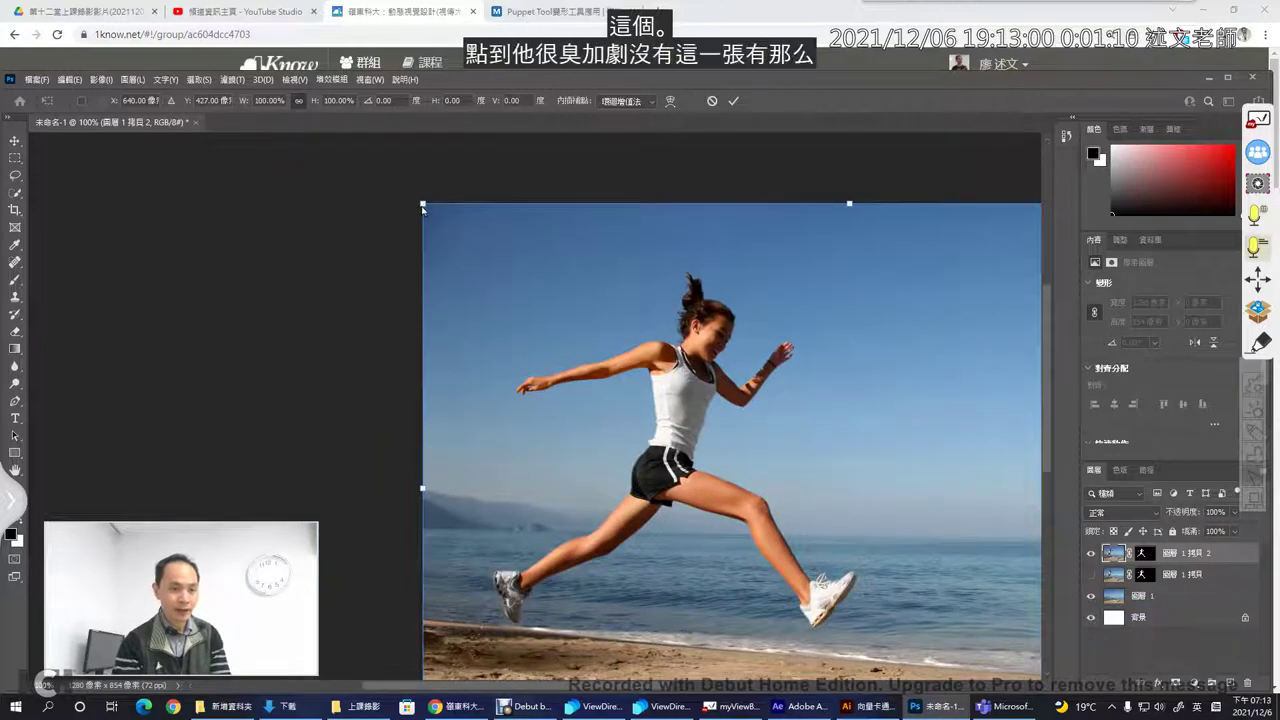
pyautogui.click(439, 221)
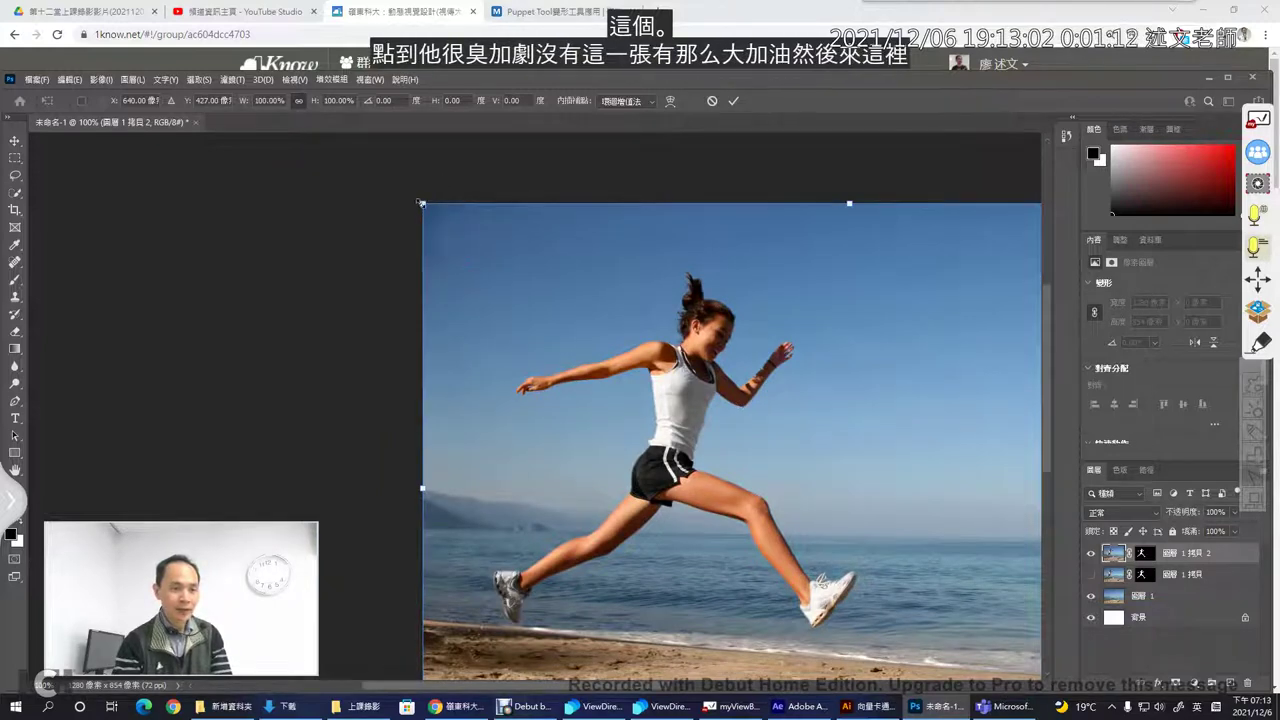
pyautogui.moveTo(420, 203)
pyautogui.mouseDown()
pyautogui.moveTo(984, 612)
pyautogui.moveTo(537, 577)
pyautogui.mouseUp()
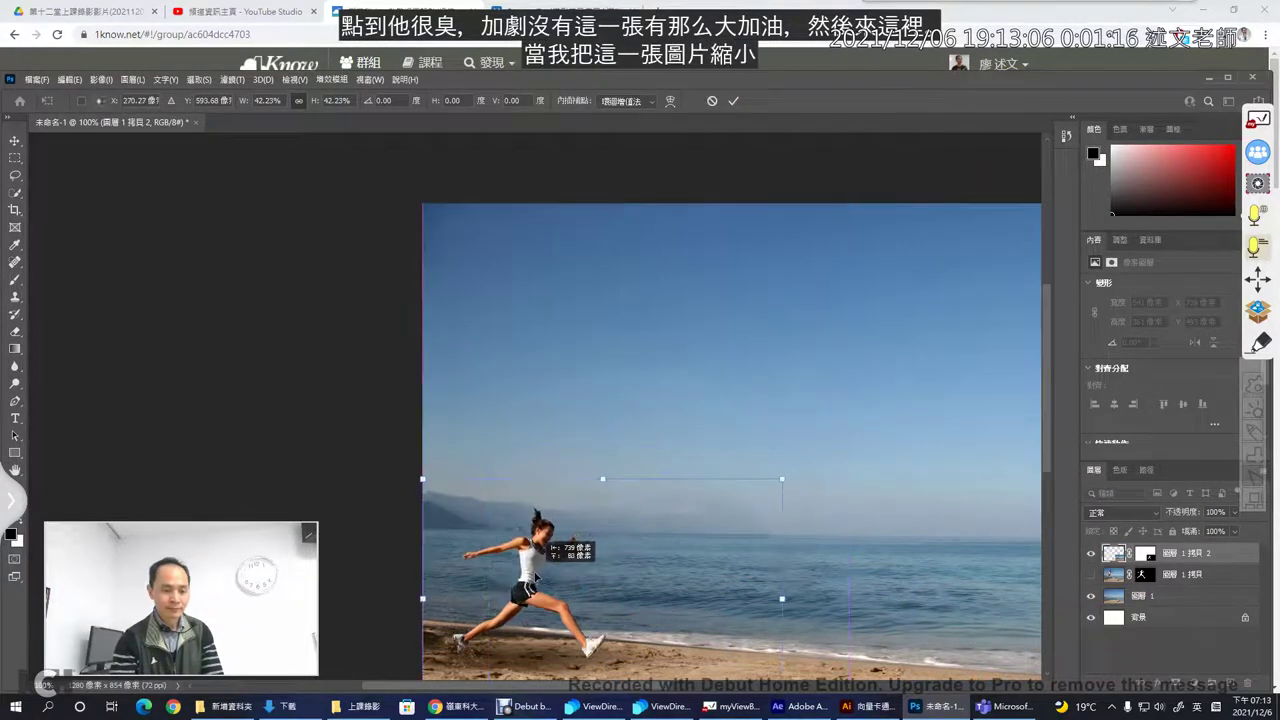
pyautogui.click(735, 101)
# - Undo a trial enlargement, then shrink the runner to about 36% (194 × 129 px)
pyautogui.hotkey('ctrl', 't')
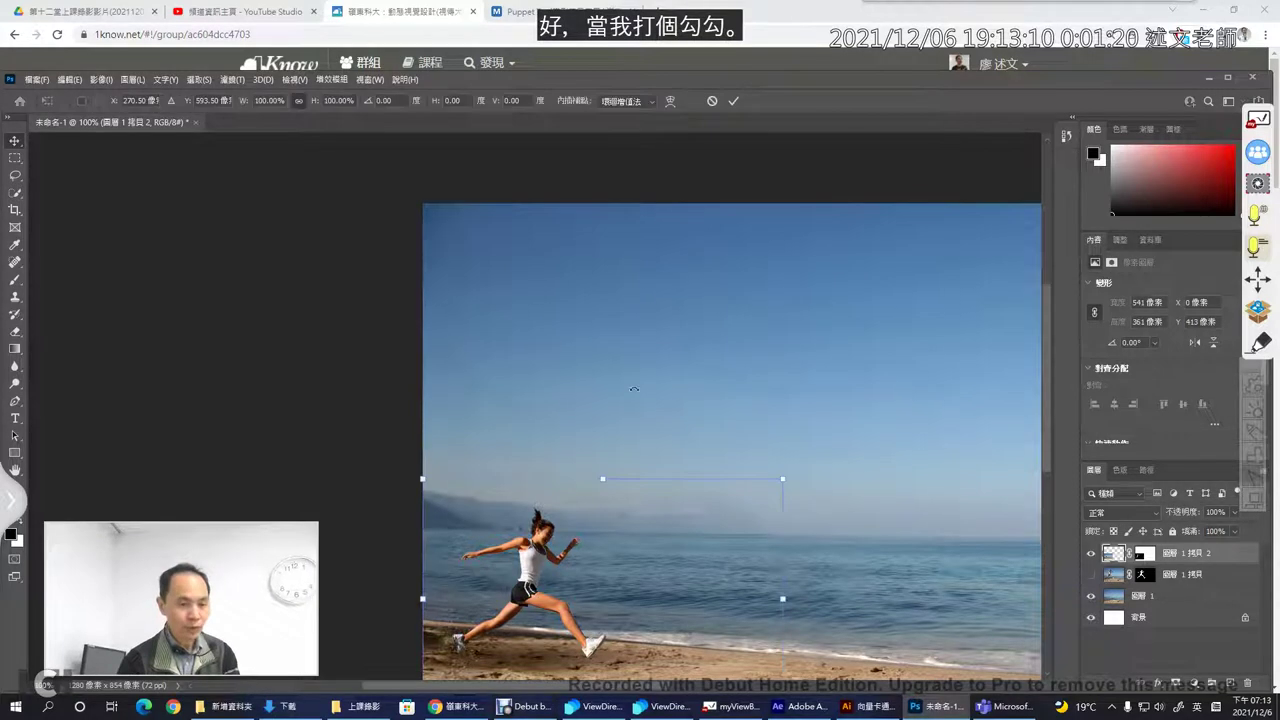
pyautogui.moveTo(782, 481); pyautogui.dragTo(1097, 175)
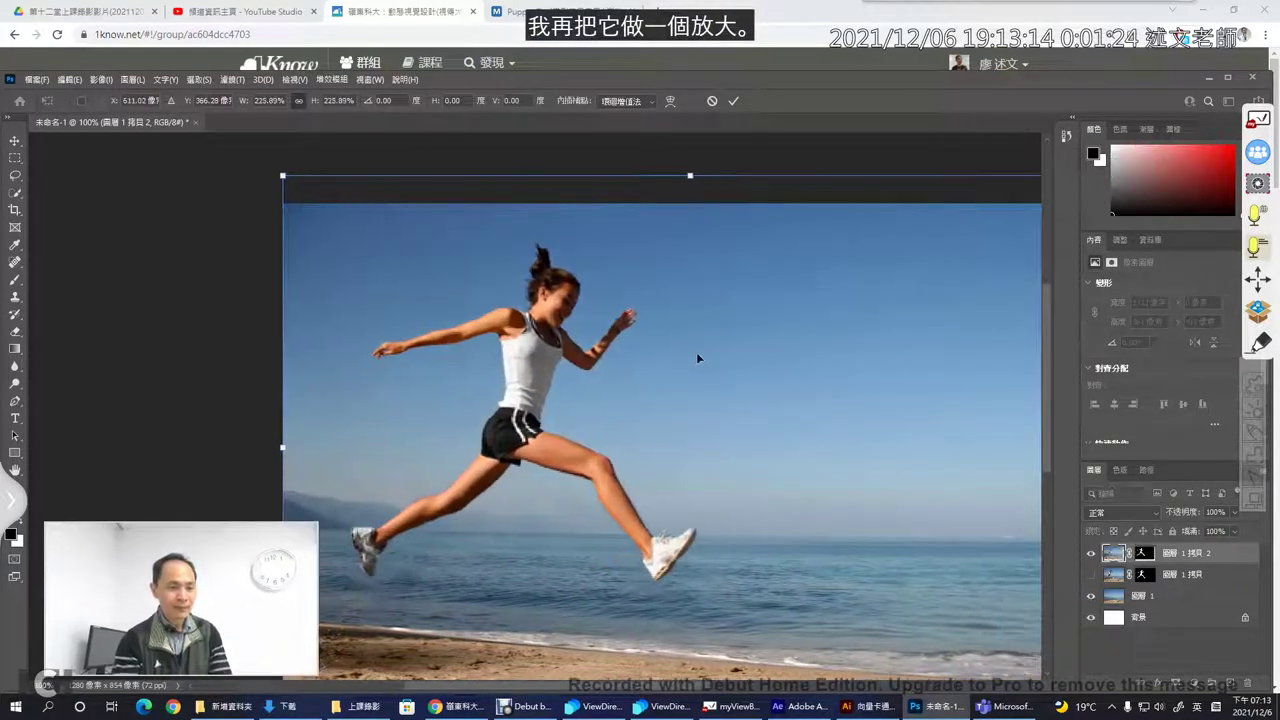
pyautogui.click(735, 101)
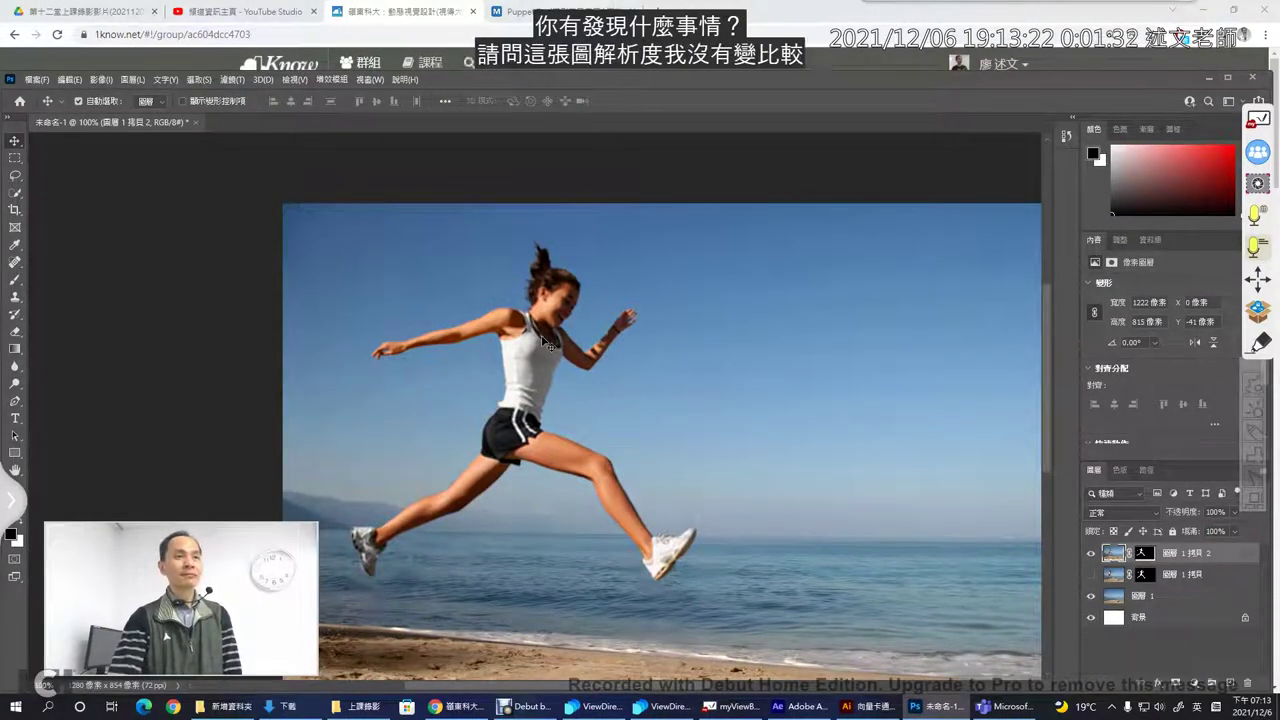
pyautogui.hotkey('ctrl', 'z')
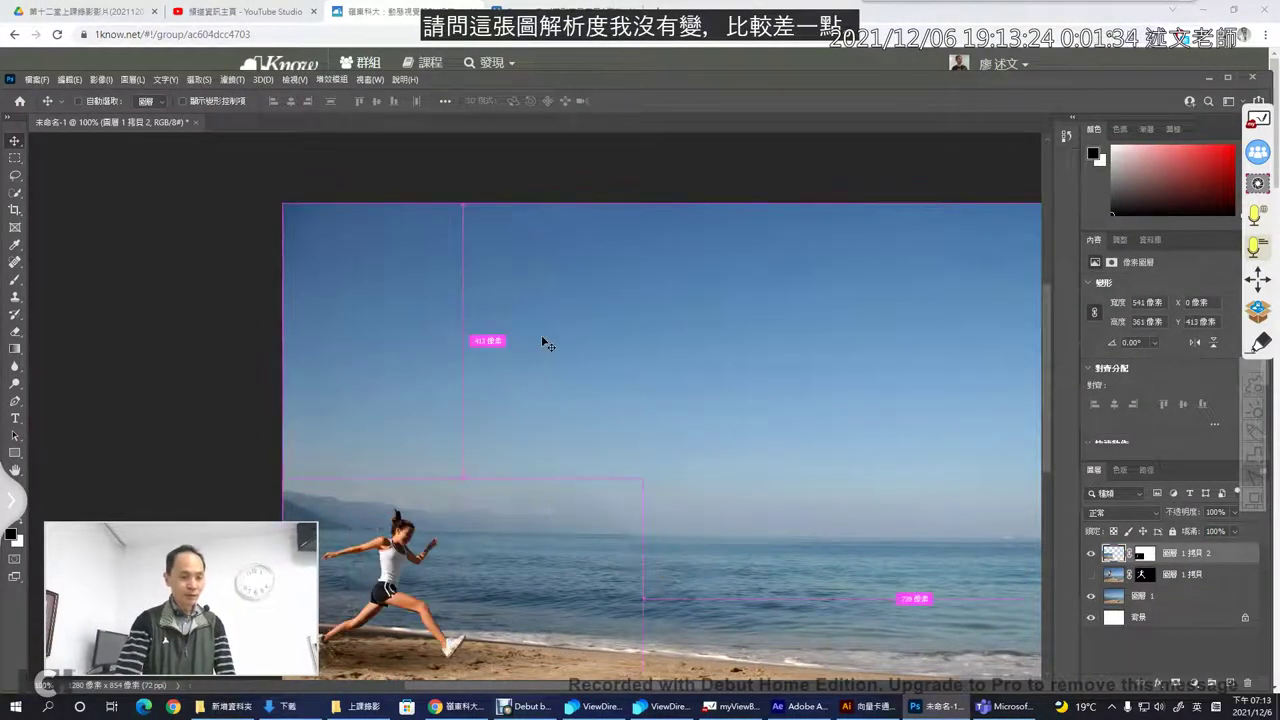
pyautogui.hotkey('ctrl', 't')
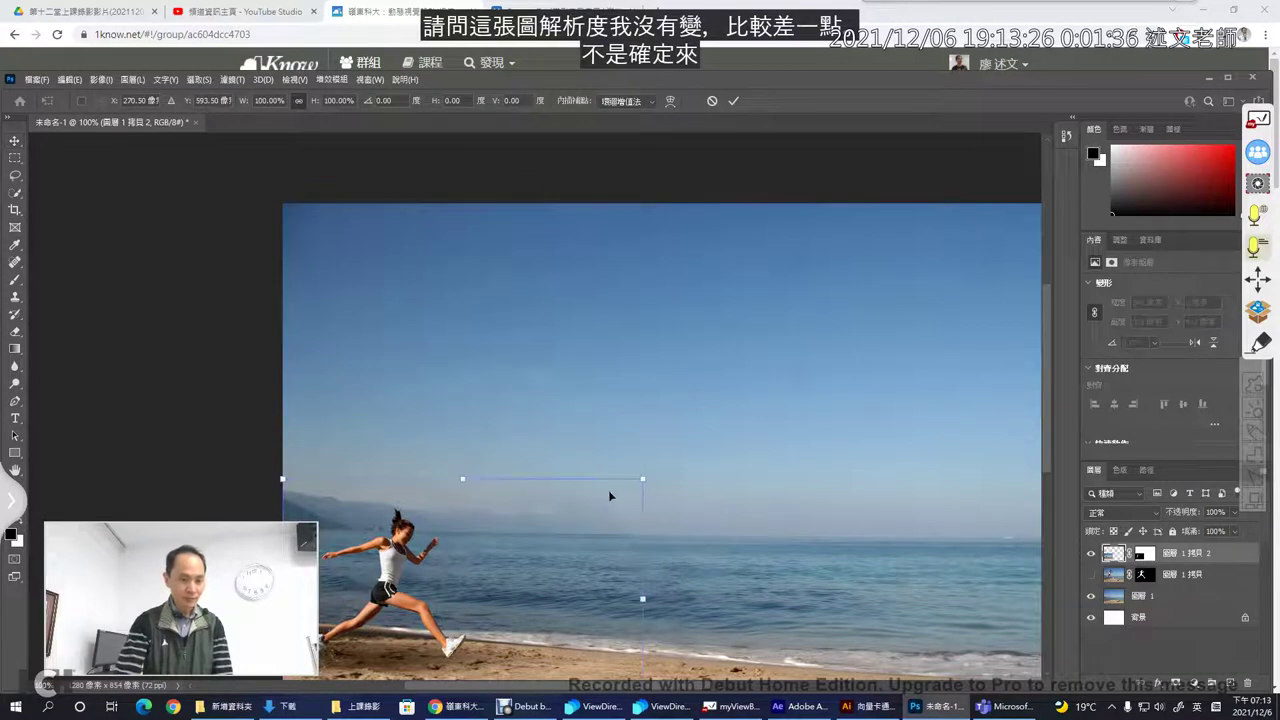
pyautogui.moveTo(645, 479)
pyautogui.mouseDown()
pyautogui.moveTo(411, 633)
pyautogui.moveTo(466, 537)
pyautogui.mouseUp()
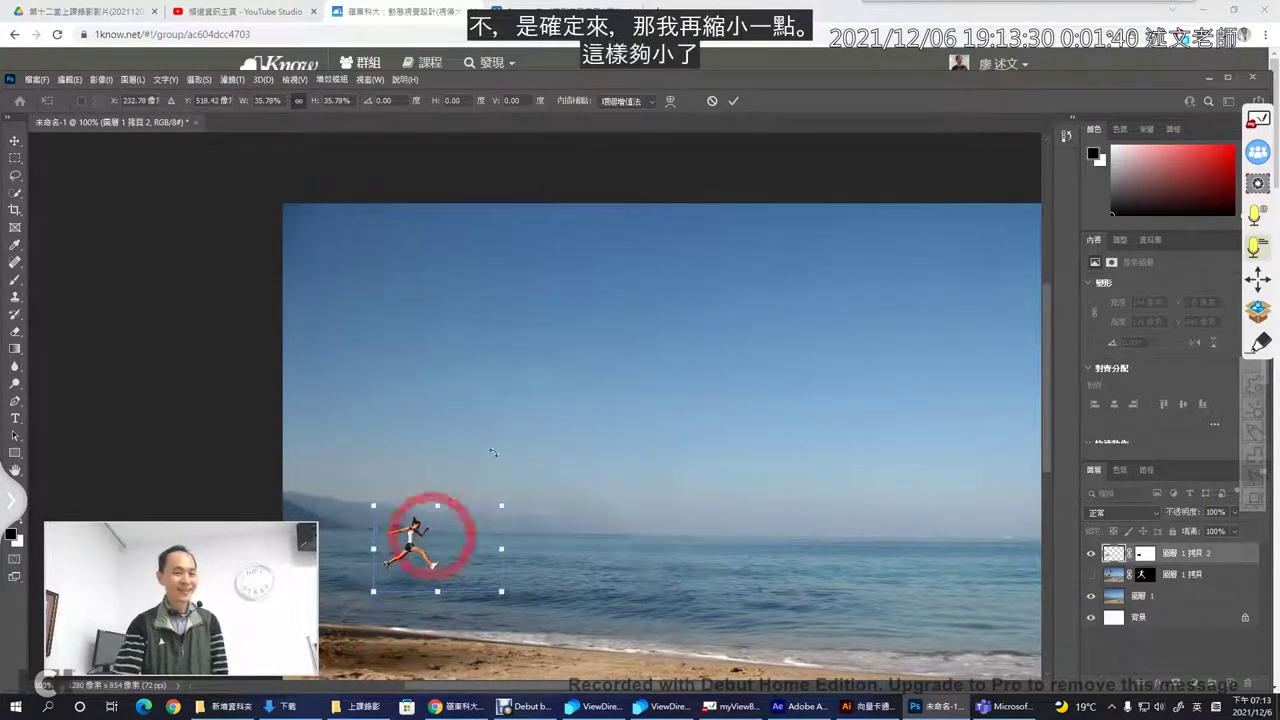
pyautogui.click(733, 101)
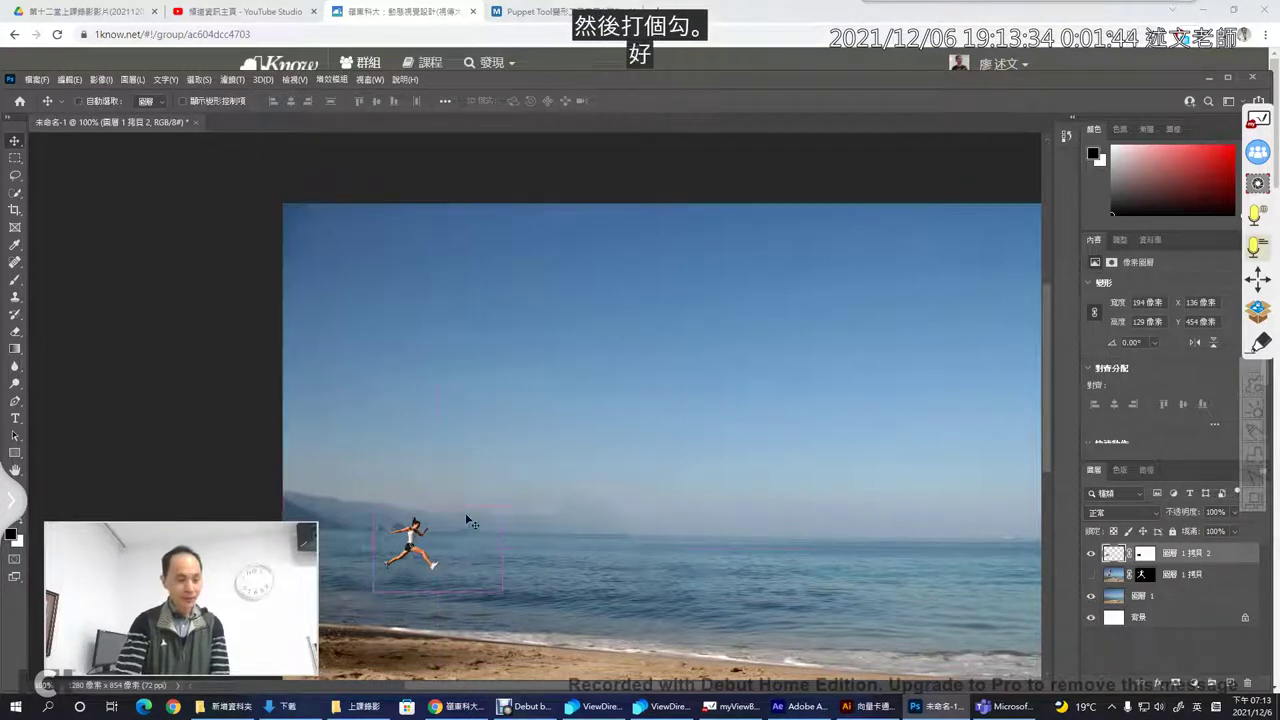
# - Scale the tiny runner up about 539% to 1046 × 696 px and move it left and down
pyautogui.hotkey('ctrl', 't')
pyautogui.moveTo(509, 508)
pyautogui.mouseDown()
pyautogui.moveTo(910, 87)
pyautogui.moveTo(899, 135)
pyautogui.mouseUp()
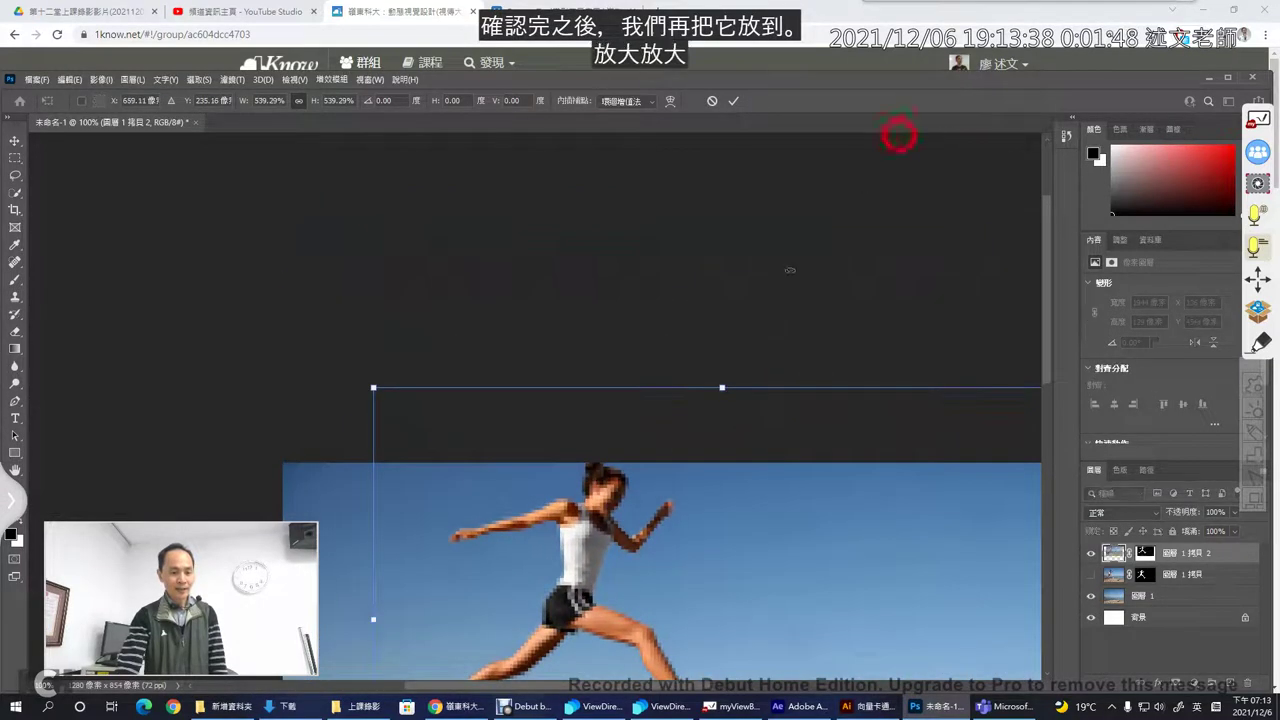
pyautogui.click(733, 100)
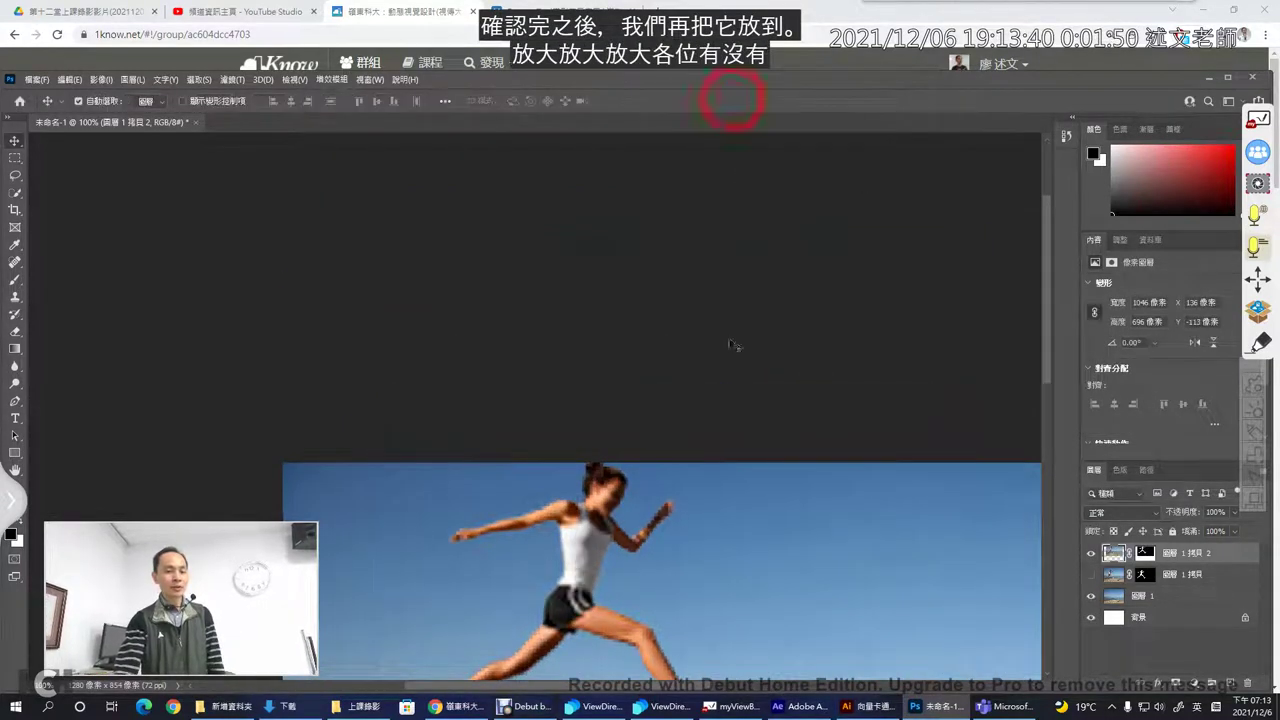
pyautogui.moveTo(605, 548); pyautogui.dragTo(436, 614)
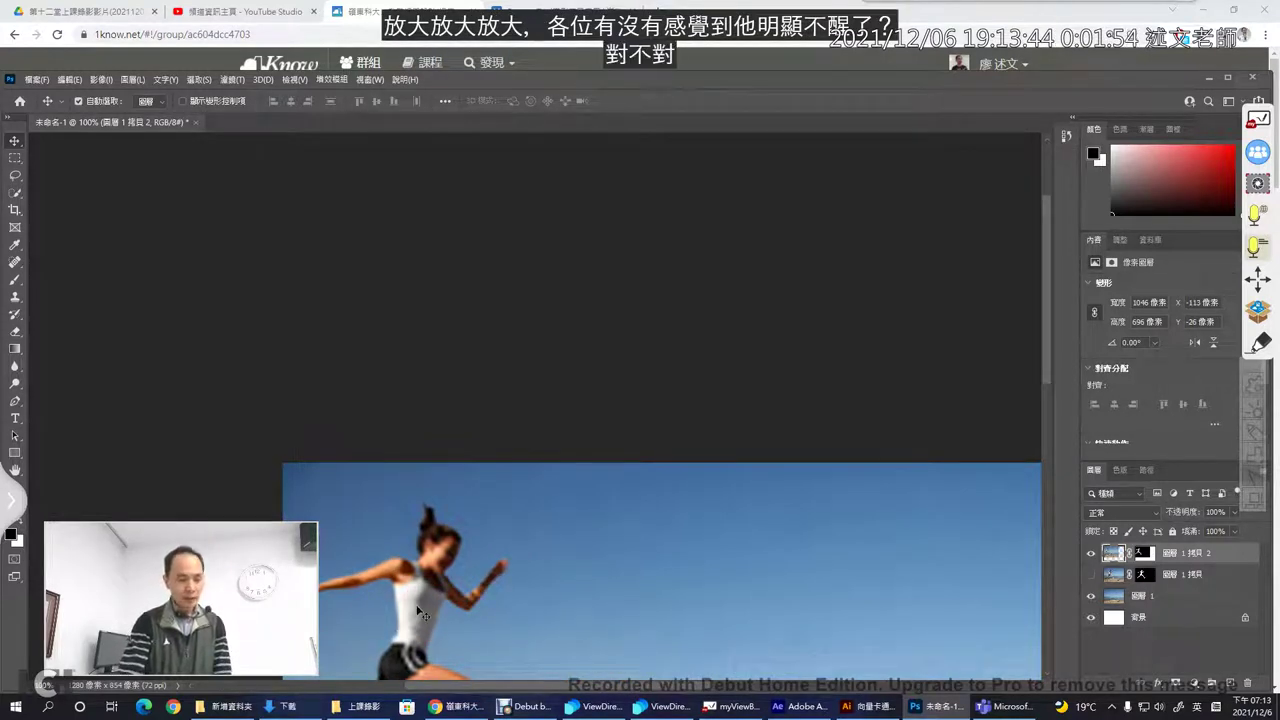
pyautogui.moveTo(522, 612); pyautogui.dragTo(509, 333)
pyautogui.click(509, 333)
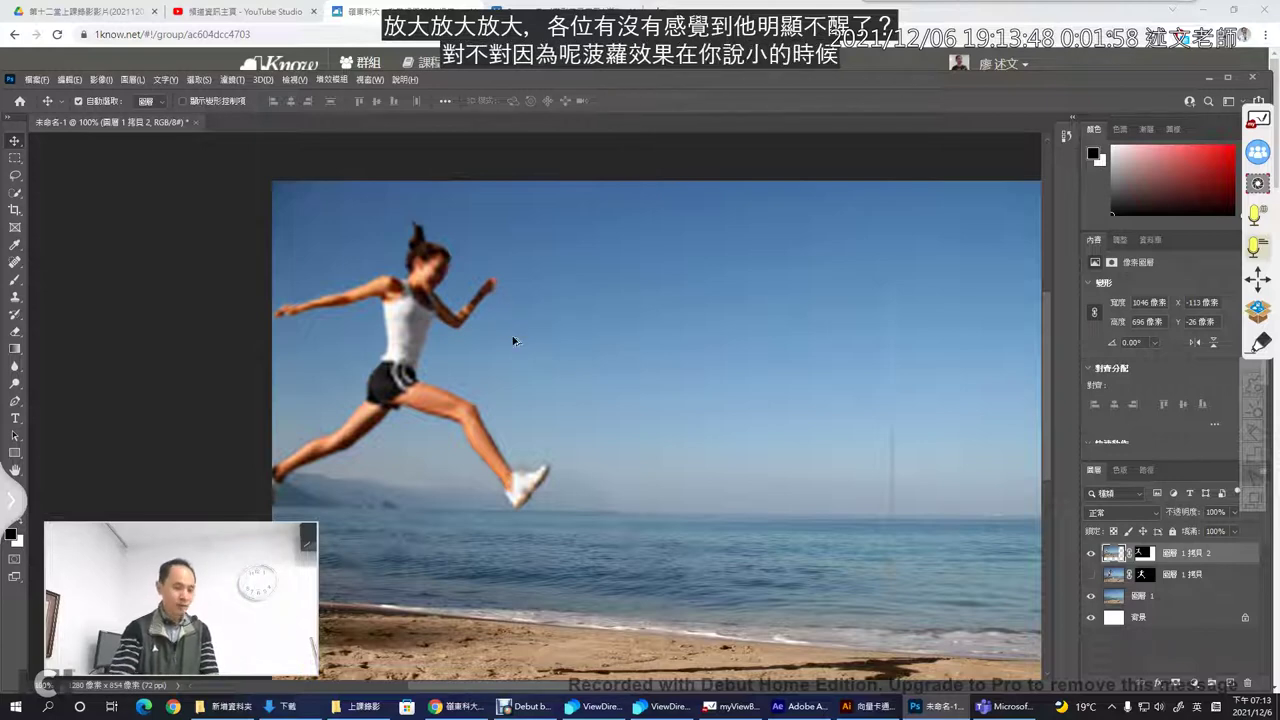
pyautogui.scroll(-3, 513, 341)
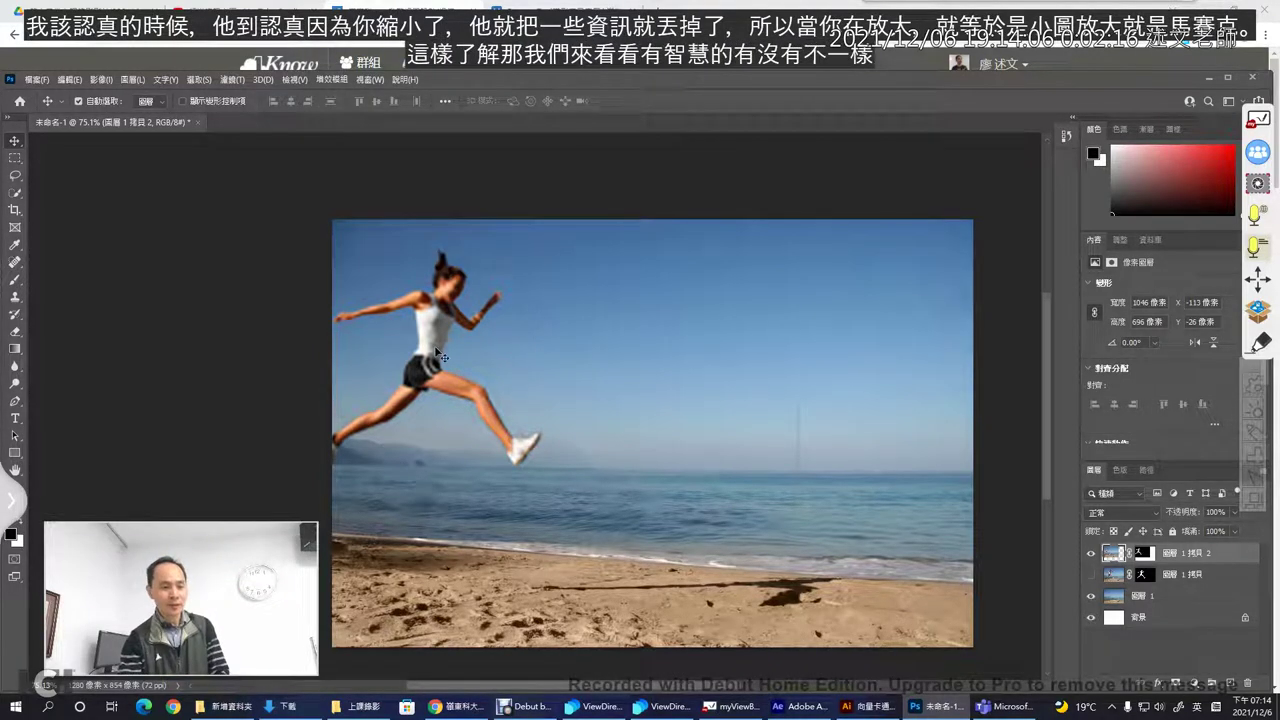
# - Hide 圖層 1 拷貝 2, then show 圖層 1 拷貝 and convert it to a smart object
pyautogui.moveTo(440, 355); pyautogui.dragTo(380, 517)
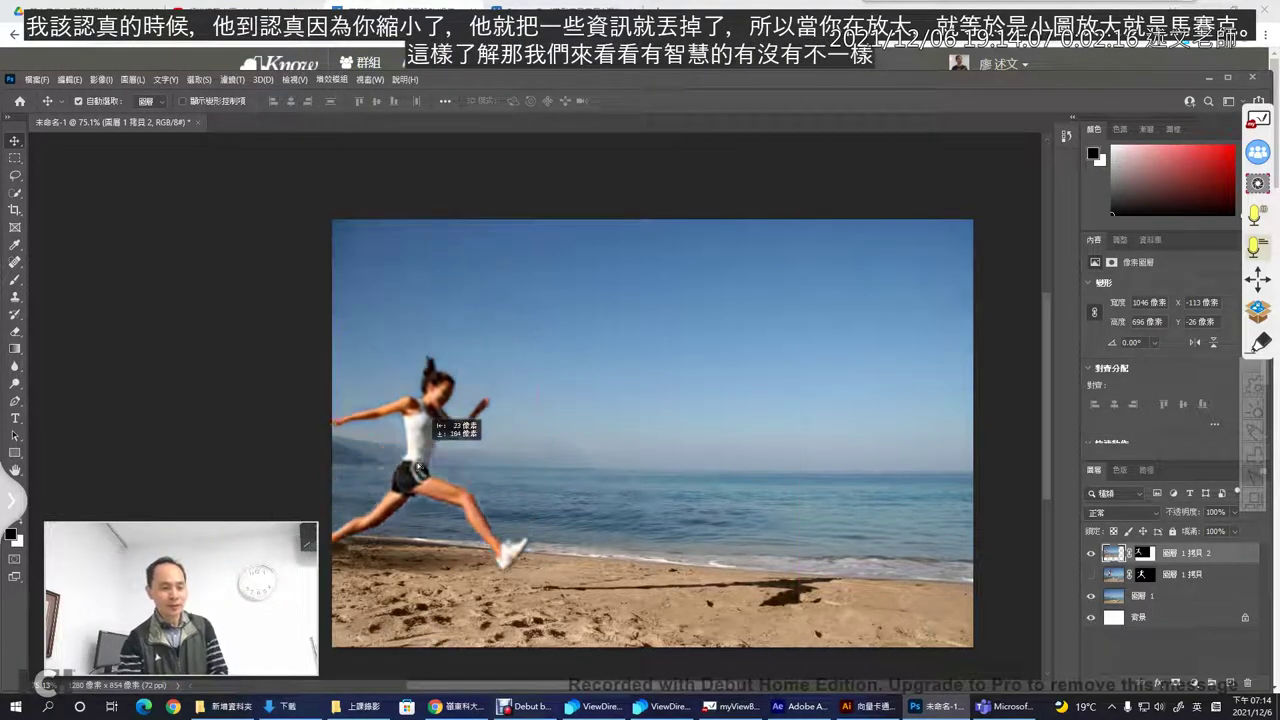
pyautogui.click(1091, 552)
pyautogui.click(1091, 574)
pyautogui.click(1113, 574)
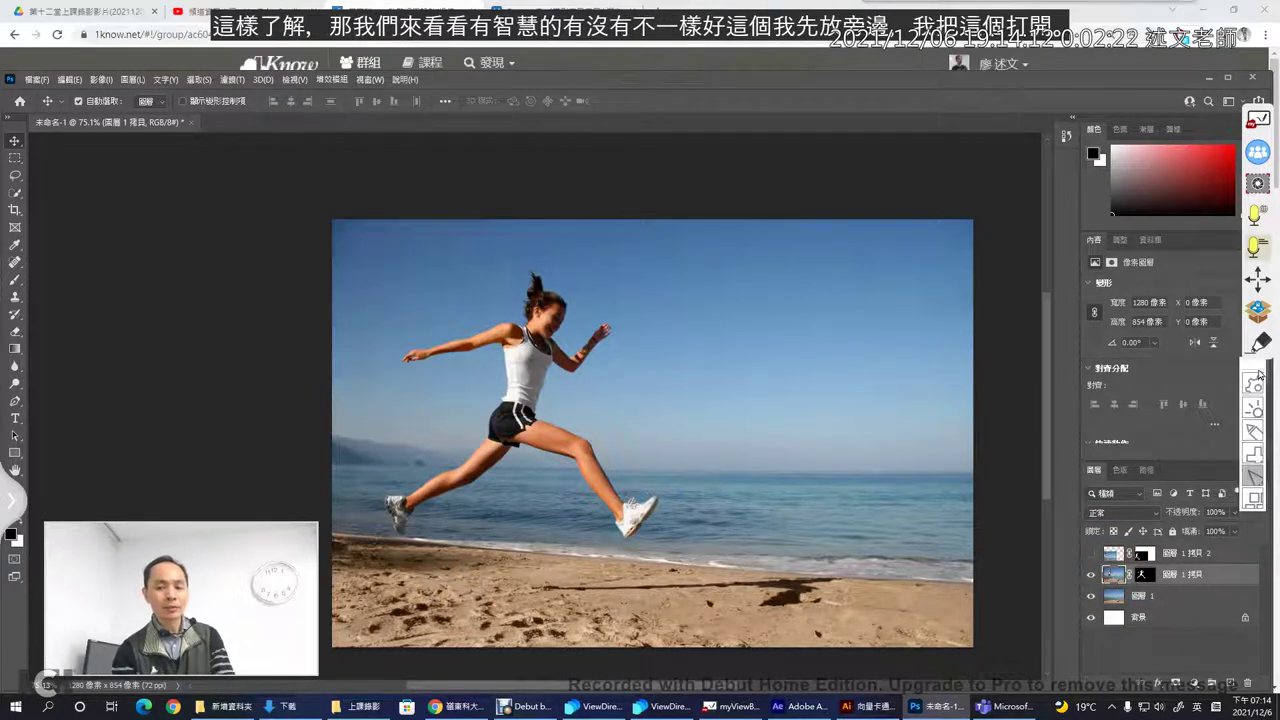
pyautogui.moveTo(1252, 362)
pyautogui.mouseDown()
pyautogui.moveTo(1220, 270)
pyautogui.moveTo(1228, 250)
pyautogui.mouseUp()
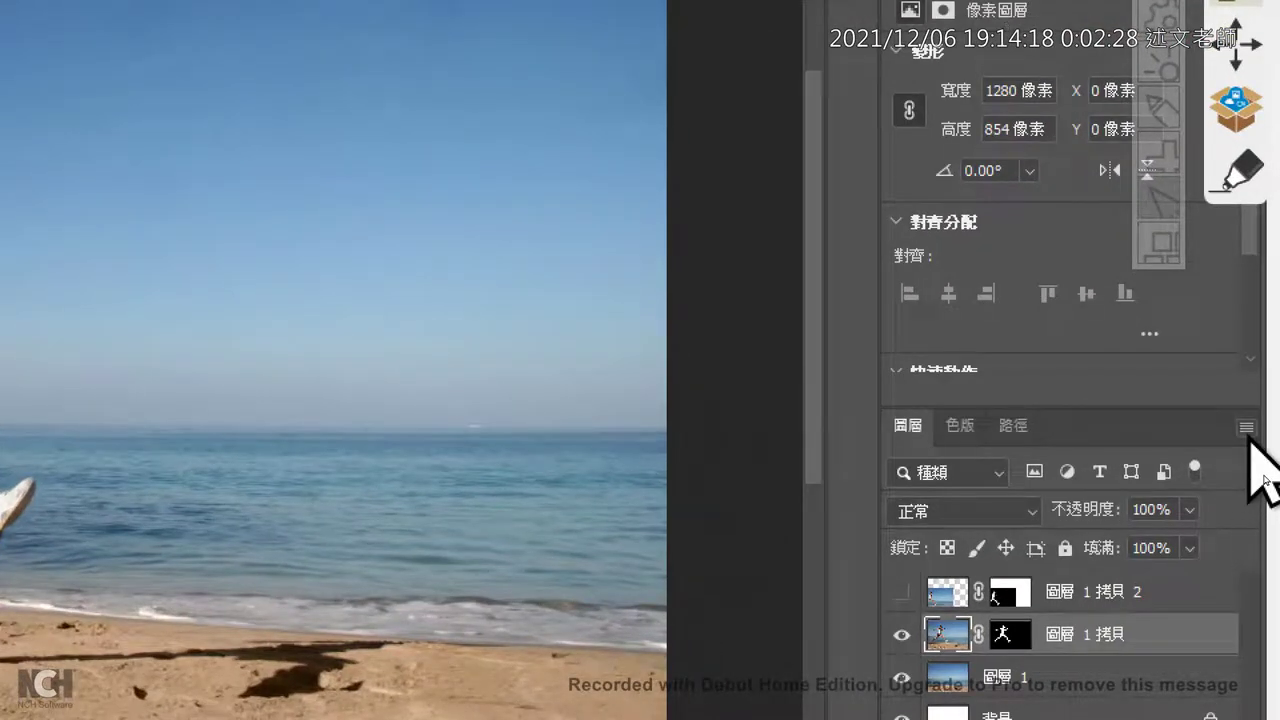
pyautogui.click(1247, 430)
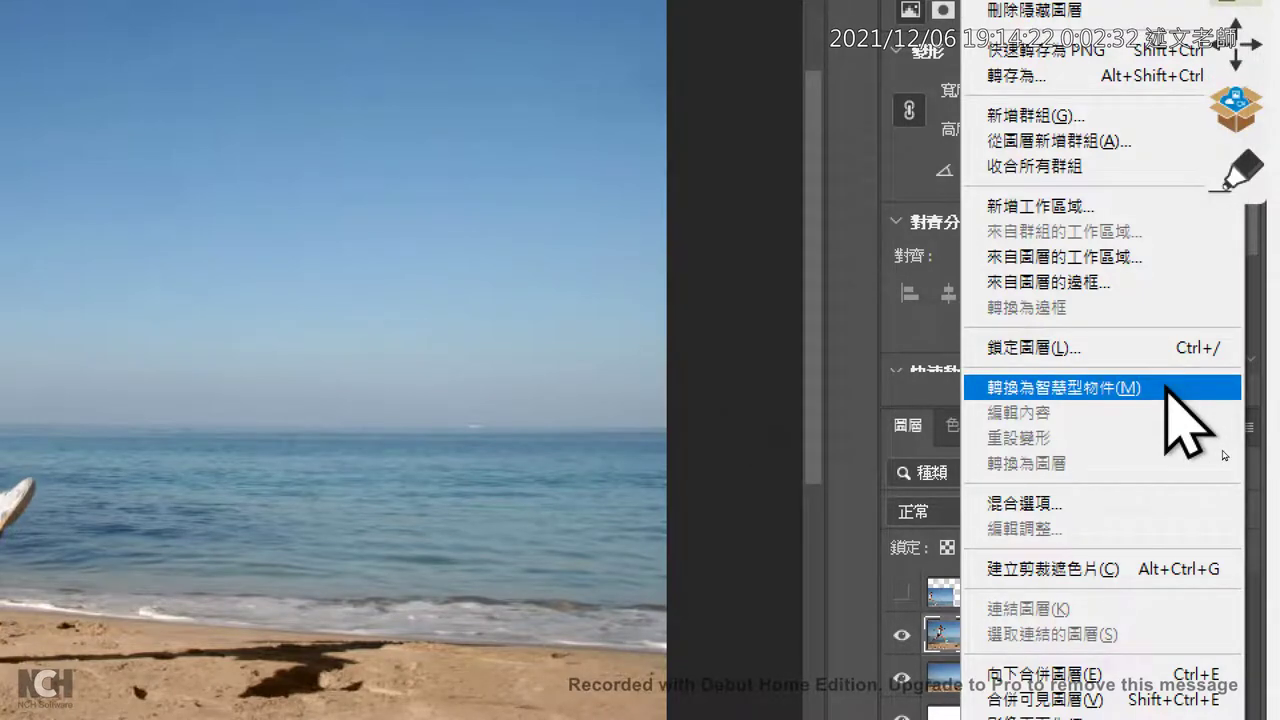
pyautogui.click(1166, 389)
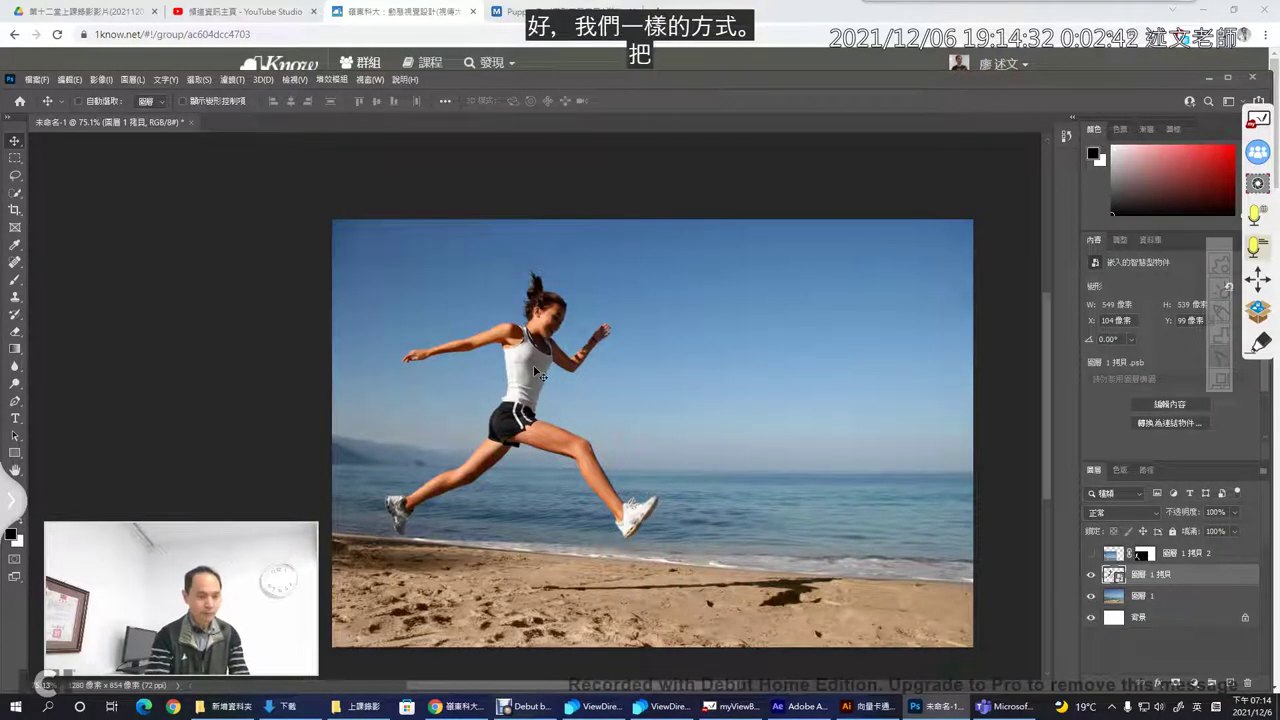
# - Shrink the runner smart object tiny, then scale it back up sharply to 690 × 677 px
pyautogui.hotkey('ctrl', 't')
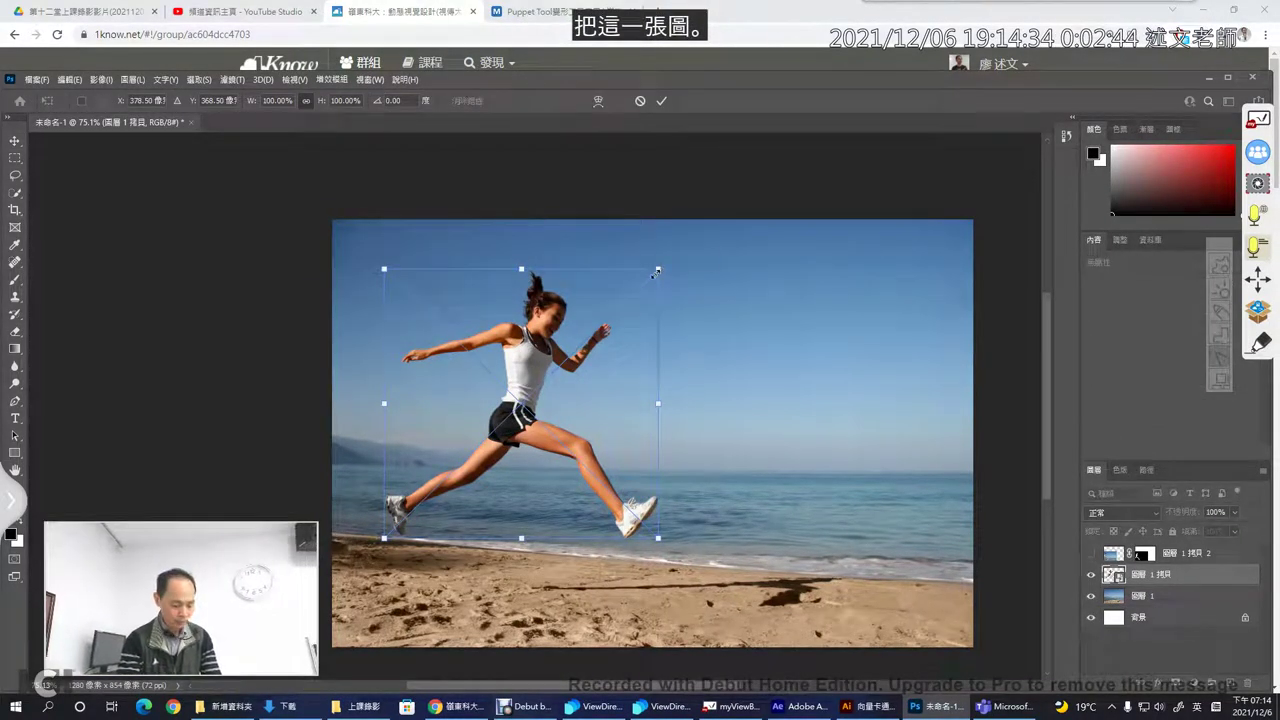
pyautogui.moveTo(657, 271); pyautogui.dragTo(405, 523)
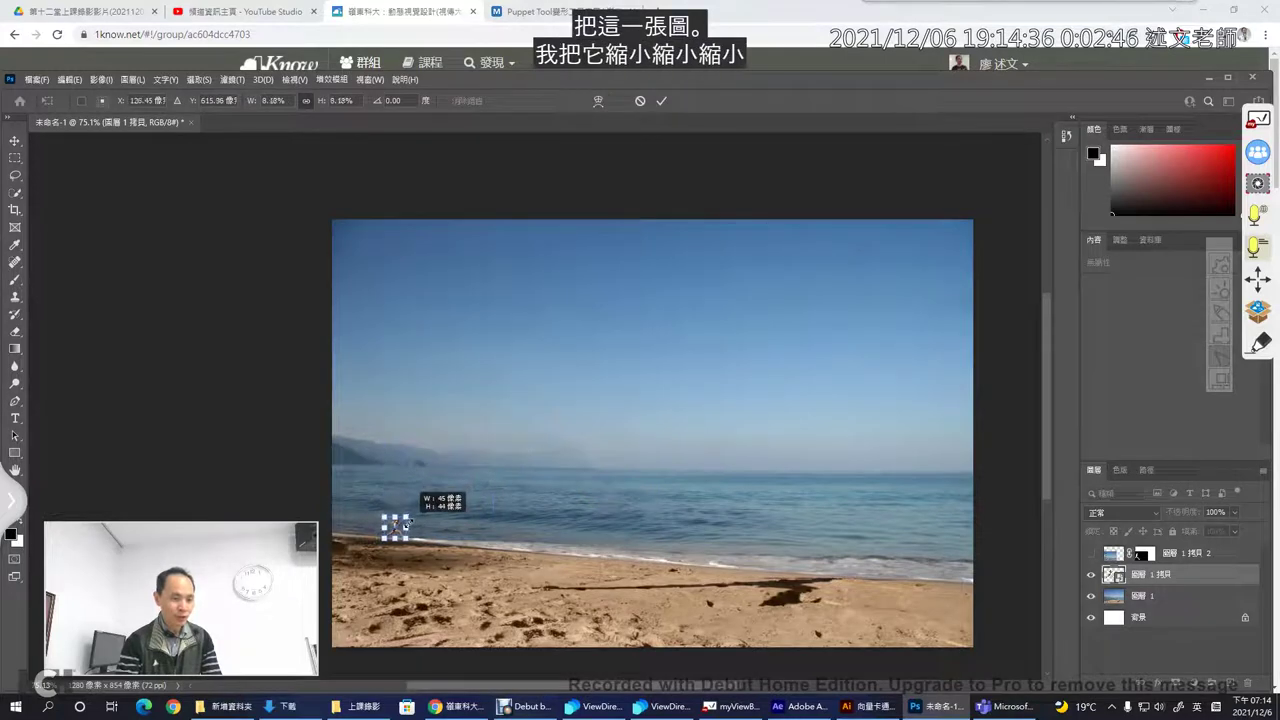
pyautogui.click(661, 100)
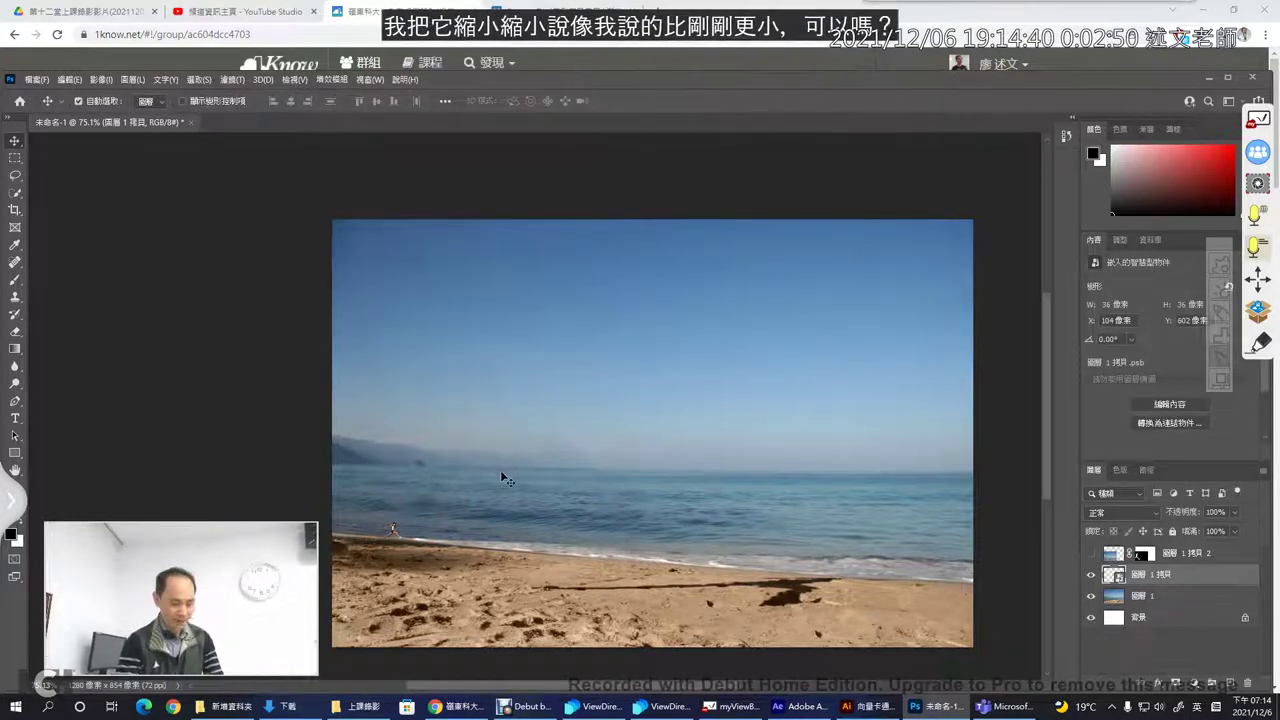
pyautogui.press('ctrl')
pyautogui.hotkey('ctrl', 't')
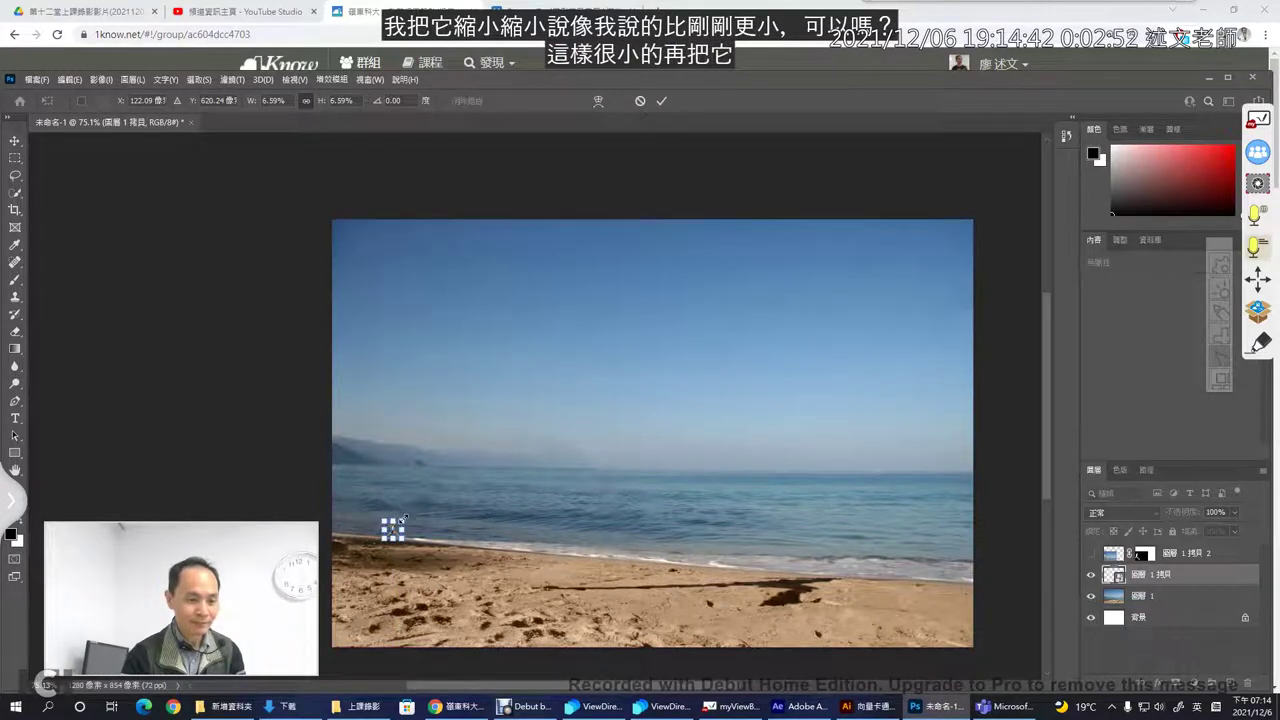
pyautogui.moveTo(403, 516)
pyautogui.mouseDown()
pyautogui.moveTo(635, 325)
pyautogui.moveTo(730, 198)
pyautogui.mouseUp()
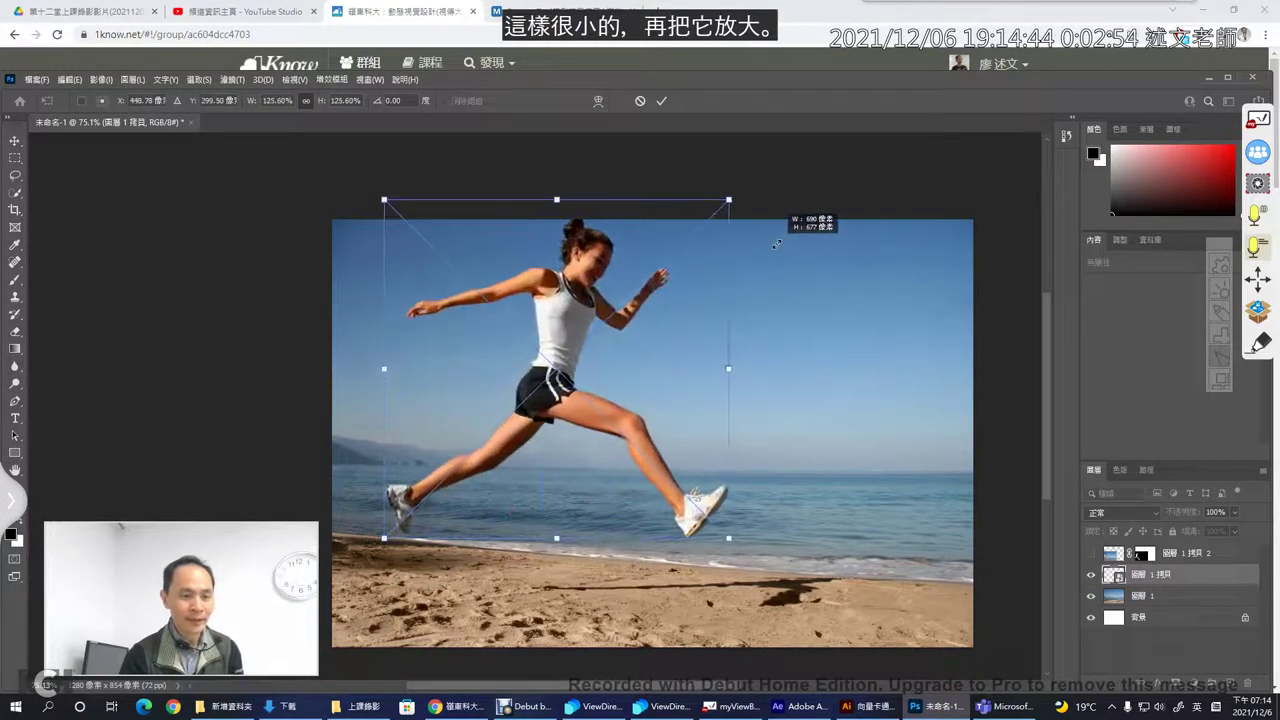
pyautogui.click(661, 101)
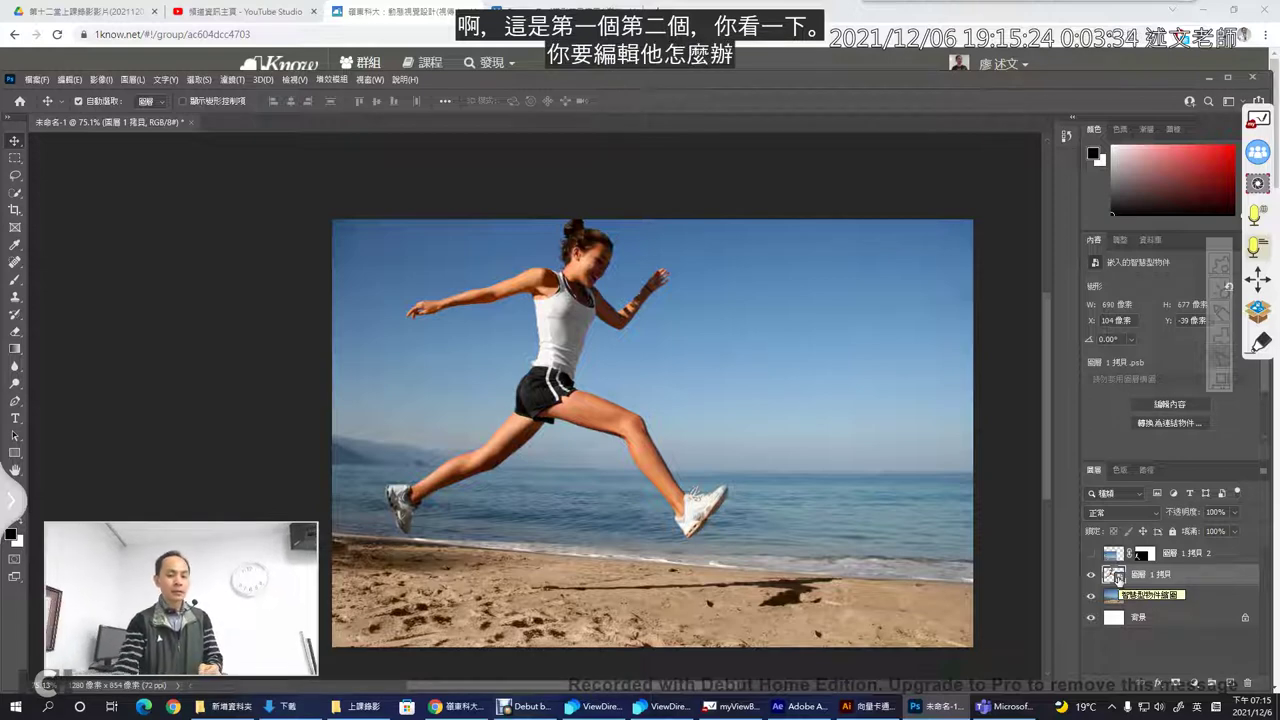
# - Show 圖層 1 拷貝 2 and position the small runner at the left of the beach
pyautogui.click(1091, 553)
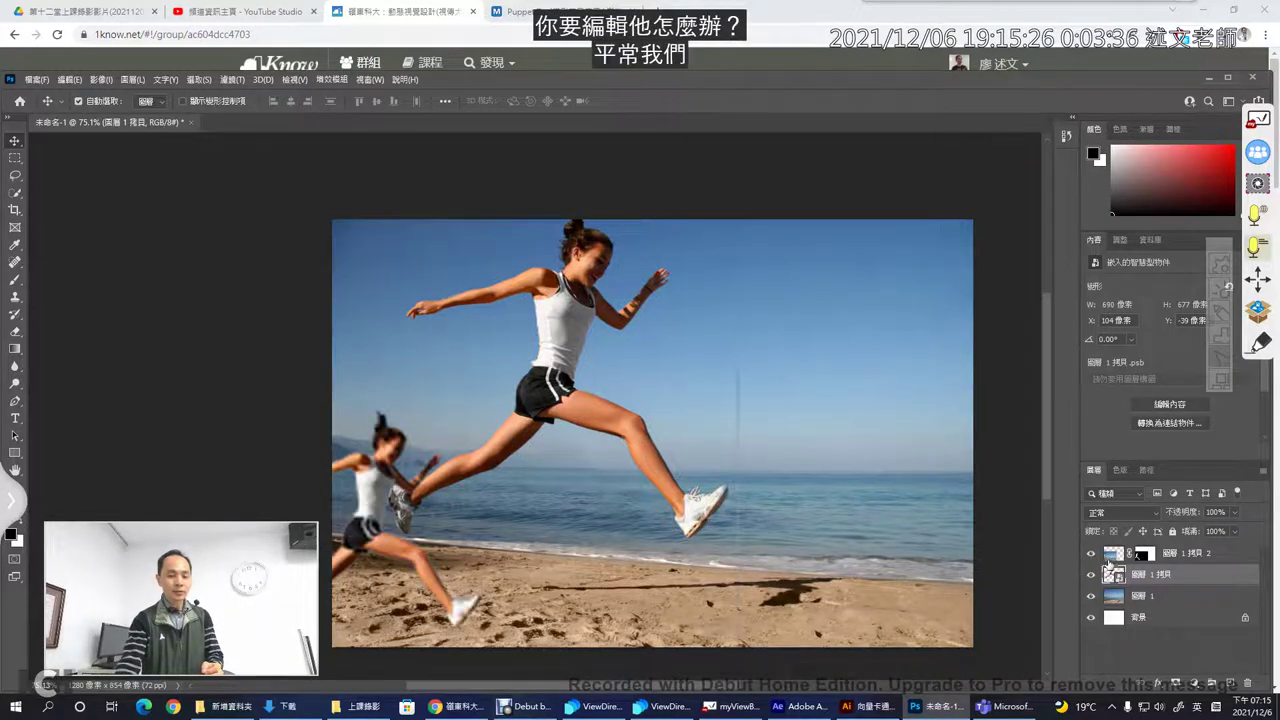
pyautogui.click(492, 496)
pyautogui.moveTo(370, 492); pyautogui.dragTo(407, 440)
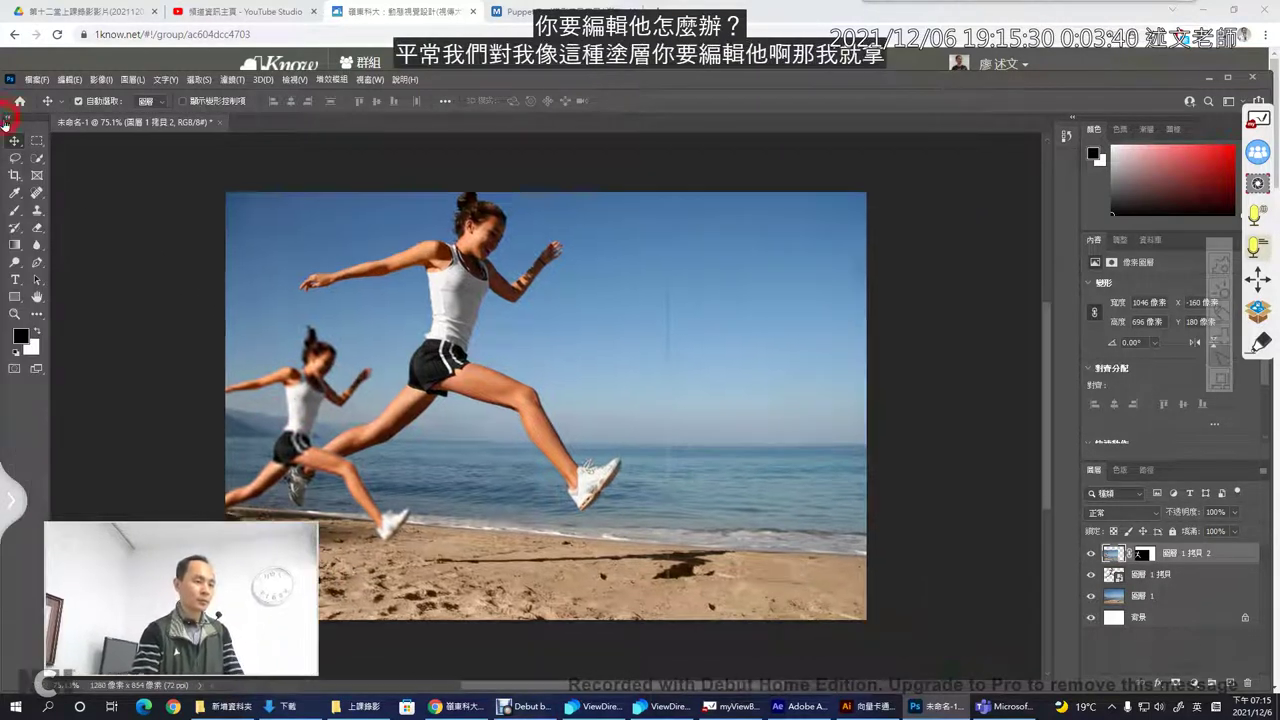
# - Pick the Brush tool and select the large runner smart object layer 圖層 1 拷貝
pyautogui.click(10, 117)
pyautogui.click(15, 210)
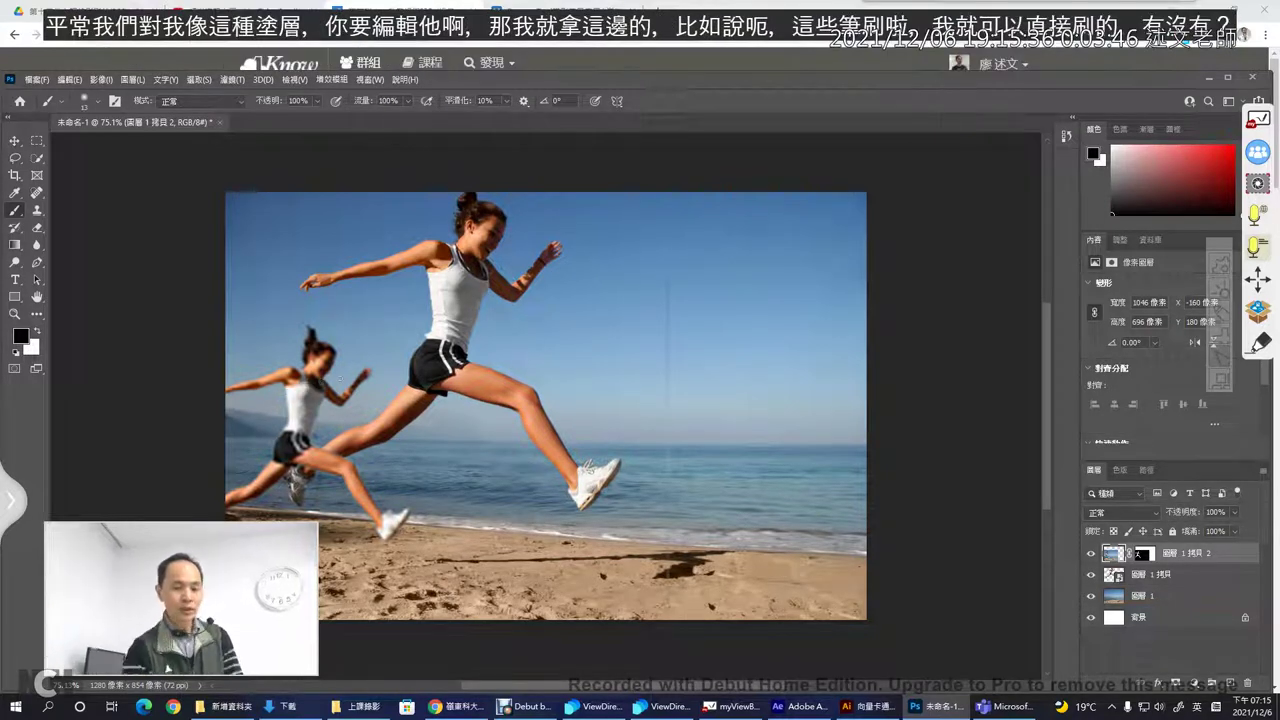
pyautogui.click(1120, 579)
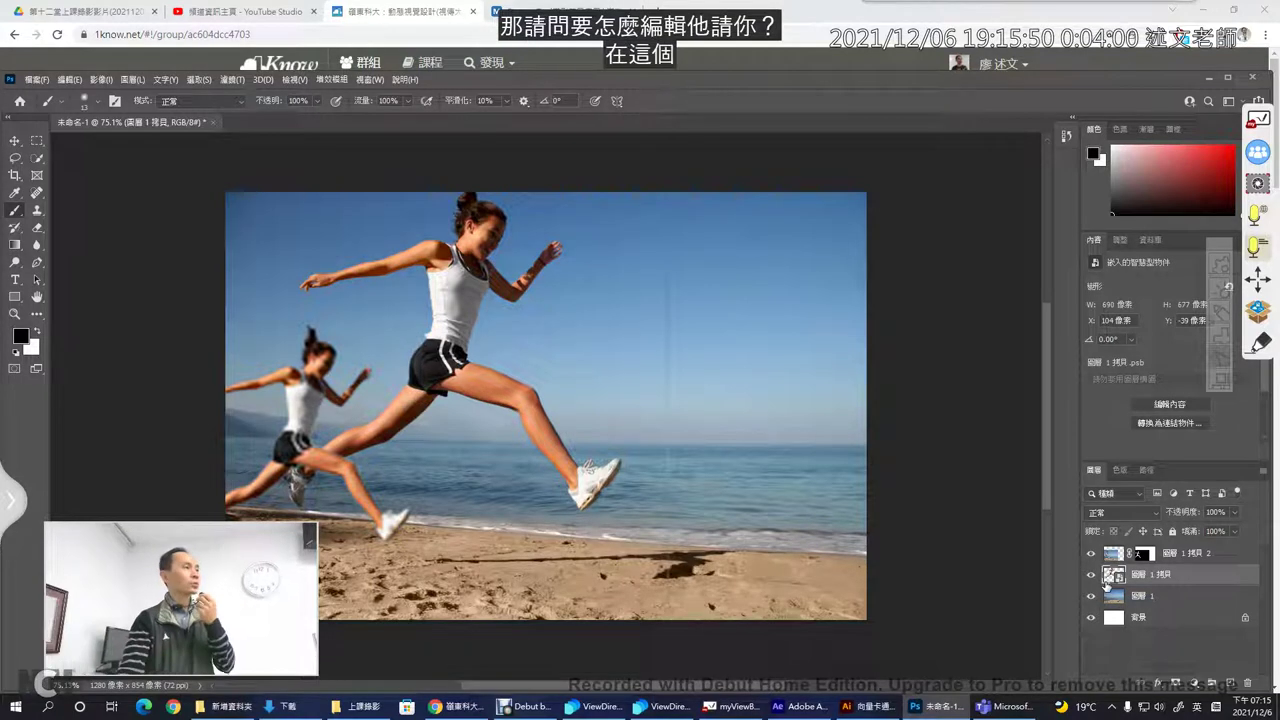
# - Open the smart object's contents as 圖層 1 拷貝.psb, showing the cut-out runner on transparency
pyautogui.doubleClick(1108, 578)
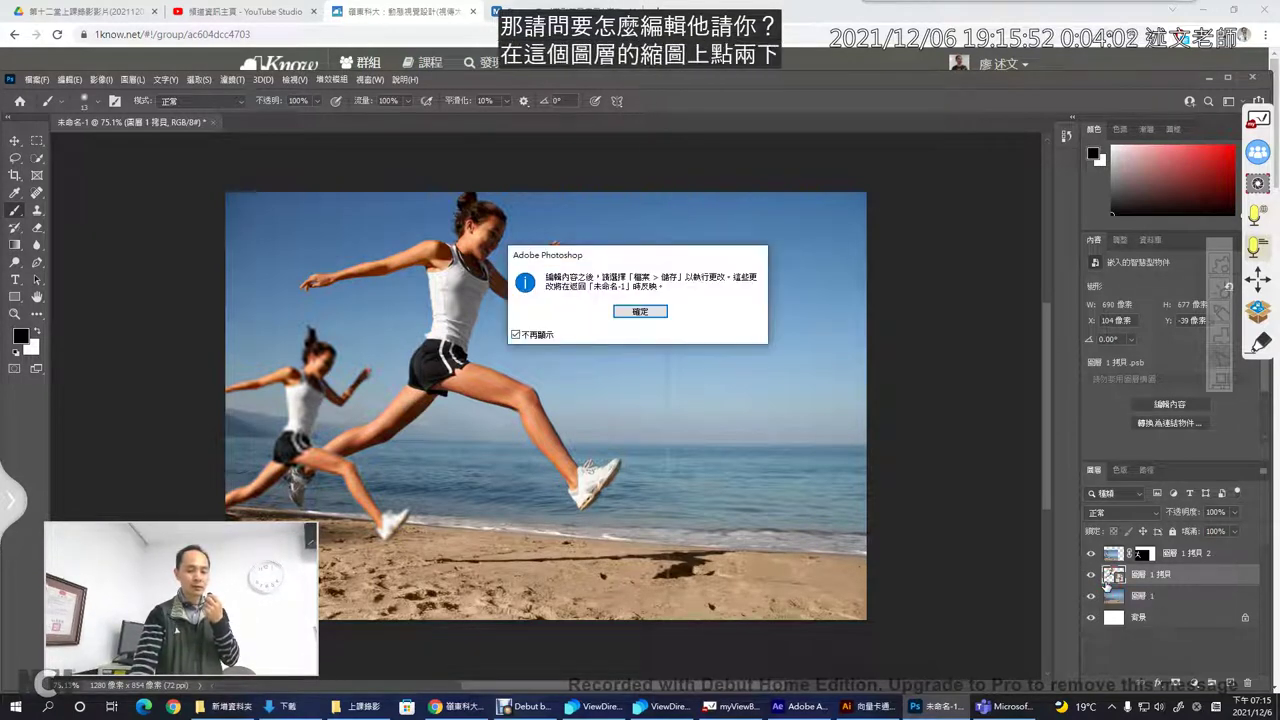
pyautogui.click(642, 312)
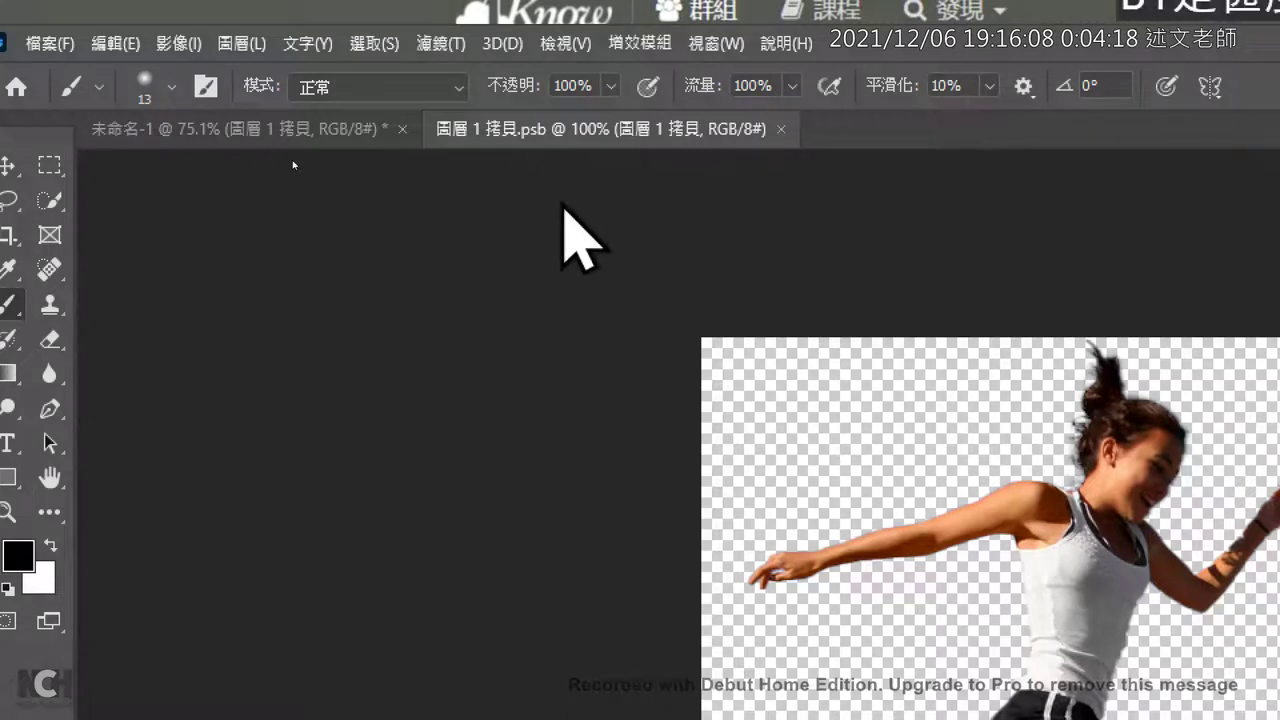
pyautogui.moveTo(531, 195)
pyautogui.mouseDown()
pyautogui.moveTo(530, 250)
pyautogui.moveTo(574, 266)
pyautogui.mouseUp()
pyautogui.moveTo(569, 201)
pyautogui.mouseDown()
pyautogui.moveTo(640, 277)
pyautogui.moveTo(600, 297)
pyautogui.moveTo(663, 238)
pyautogui.mouseUp()
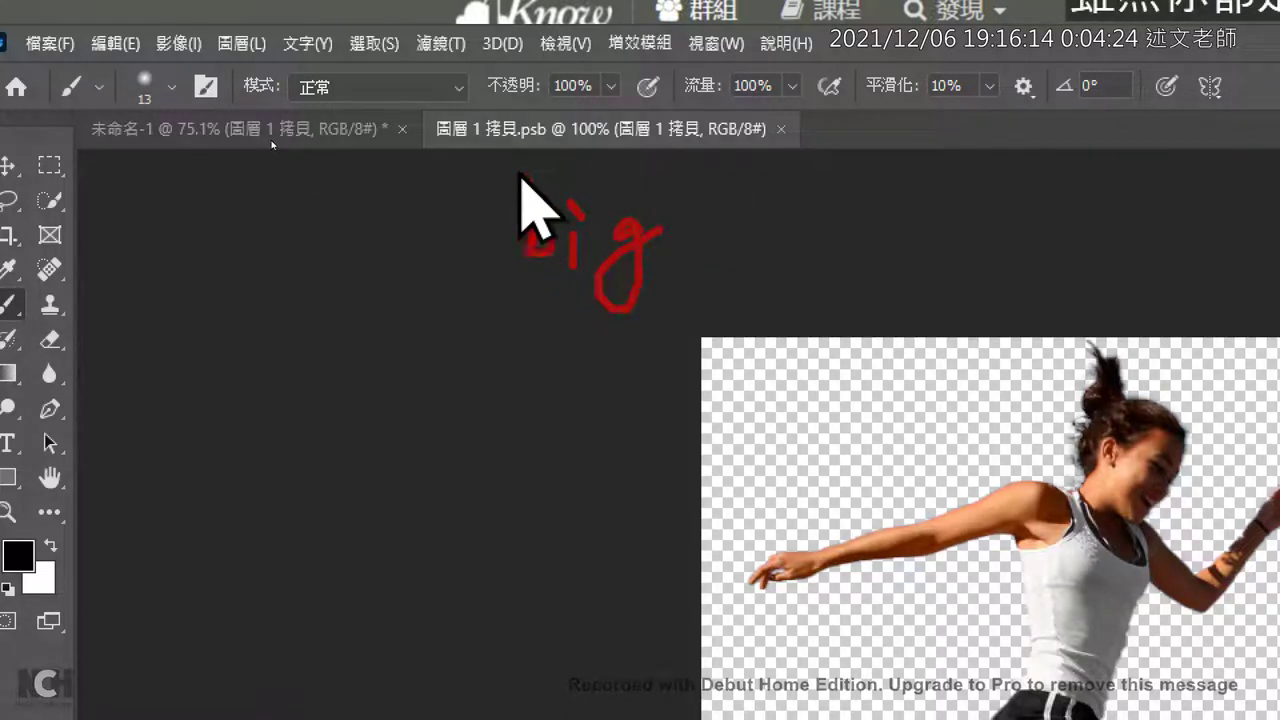
pyautogui.moveTo(500, 143); pyautogui.dragTo(567, 140)
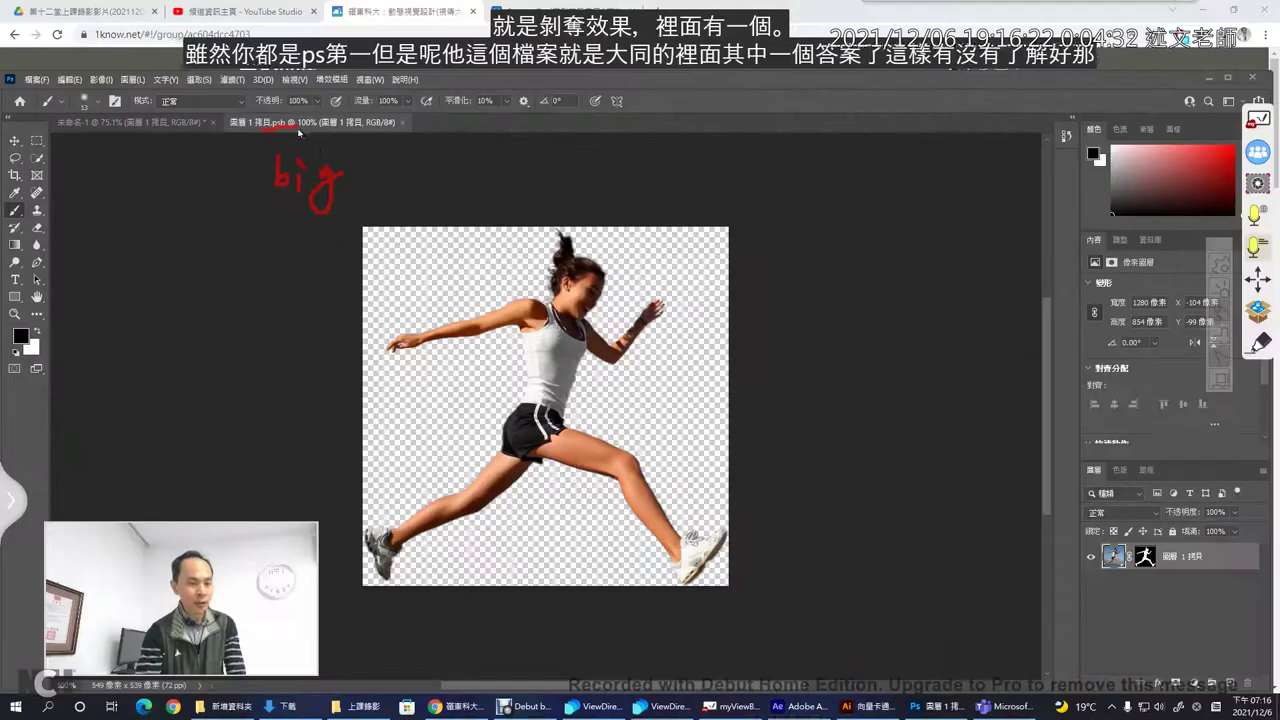
pyautogui.moveTo(1068, 545); pyautogui.dragTo(1120, 617)
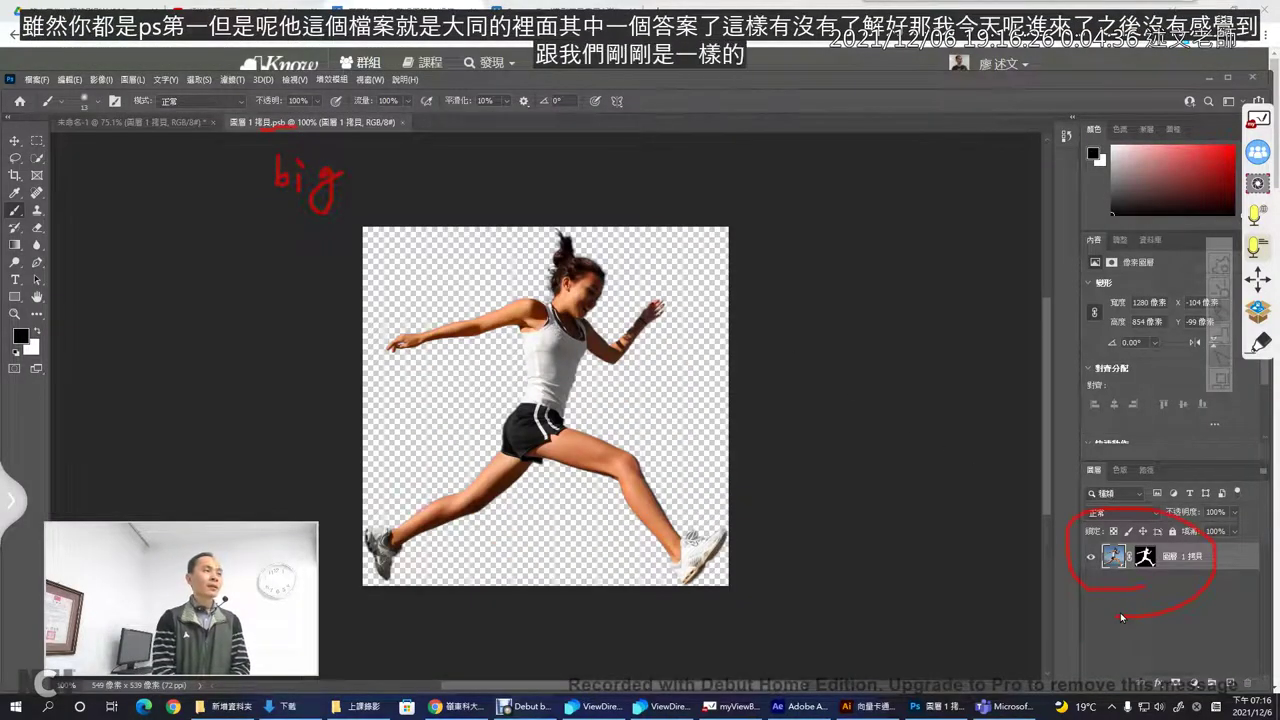
pyautogui.press('Escape')
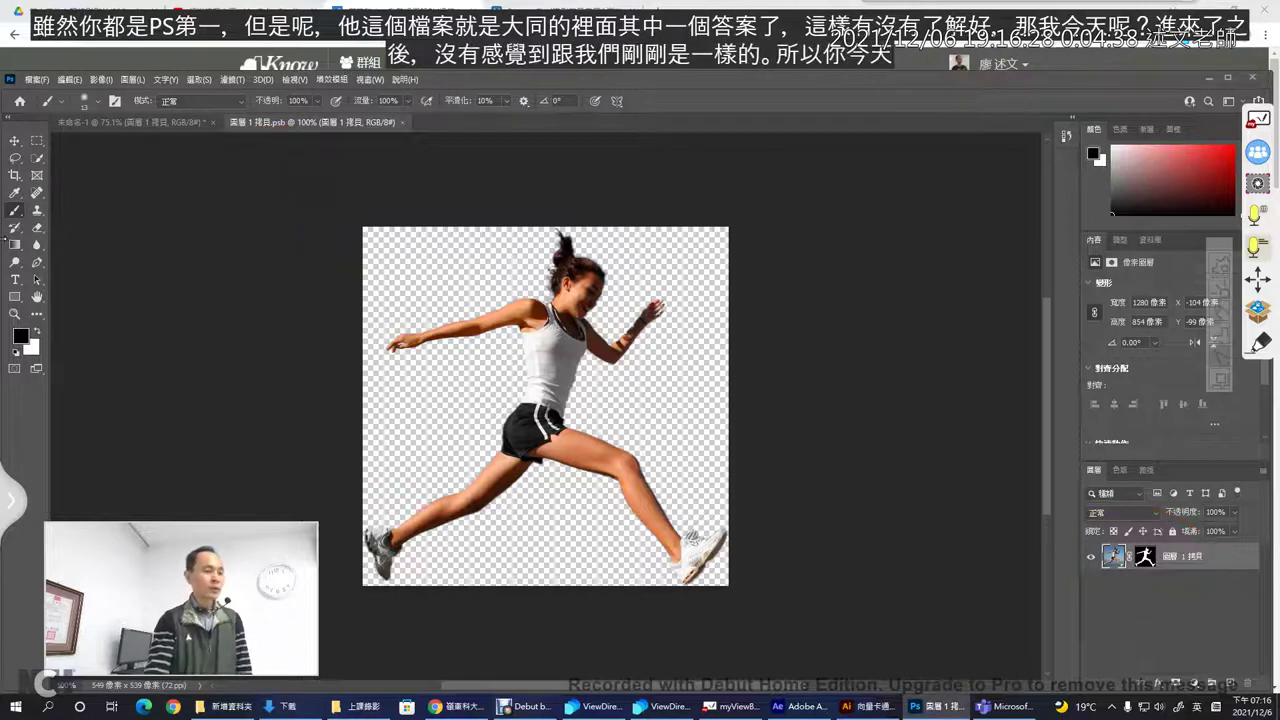
# - Draw a small black circle above the runner's arm, then save and close the .psb
pyautogui.click(15, 297)
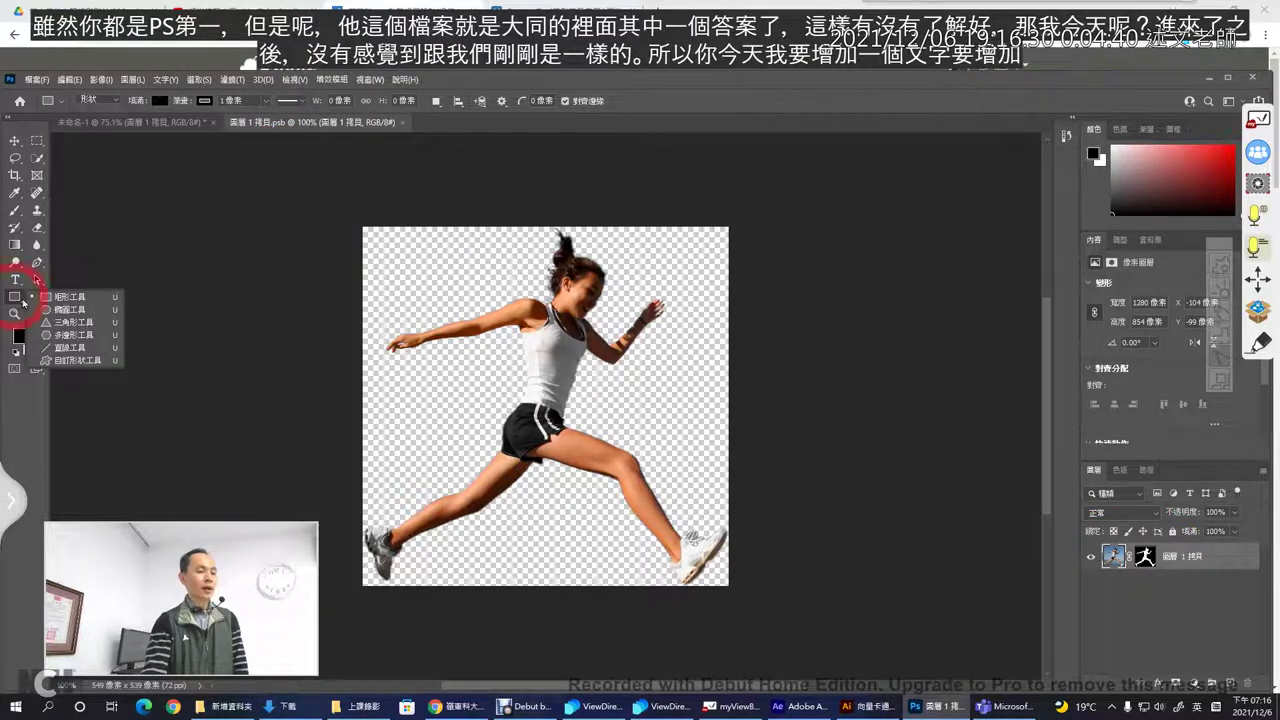
pyautogui.click(37, 313)
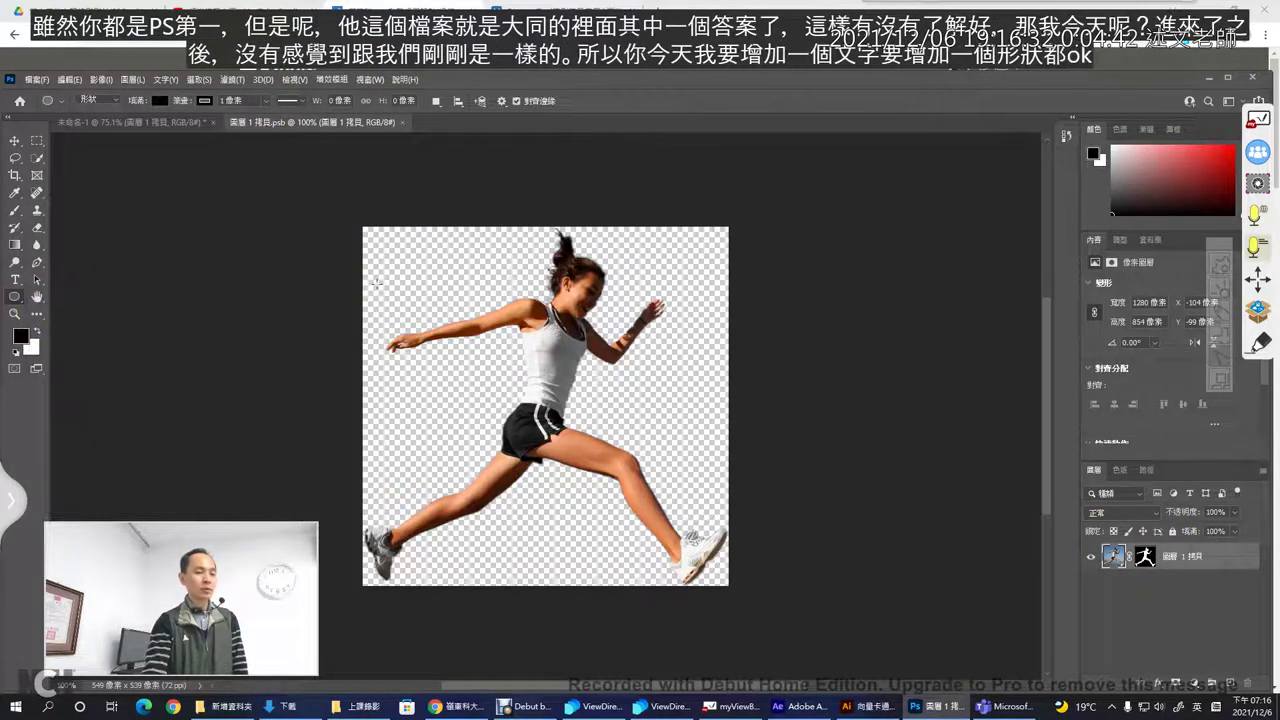
pyautogui.moveTo(436, 296); pyautogui.dragTo(452, 317)
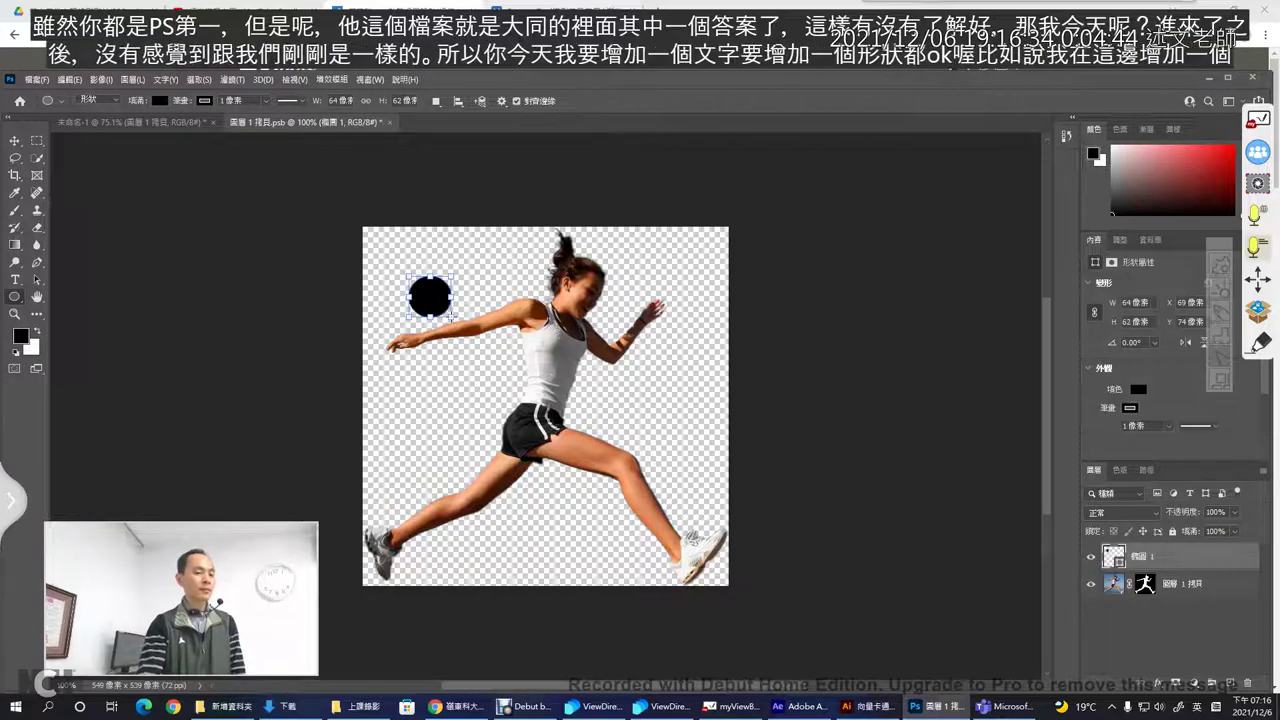
pyautogui.click(392, 123)
pyautogui.click(576, 311)
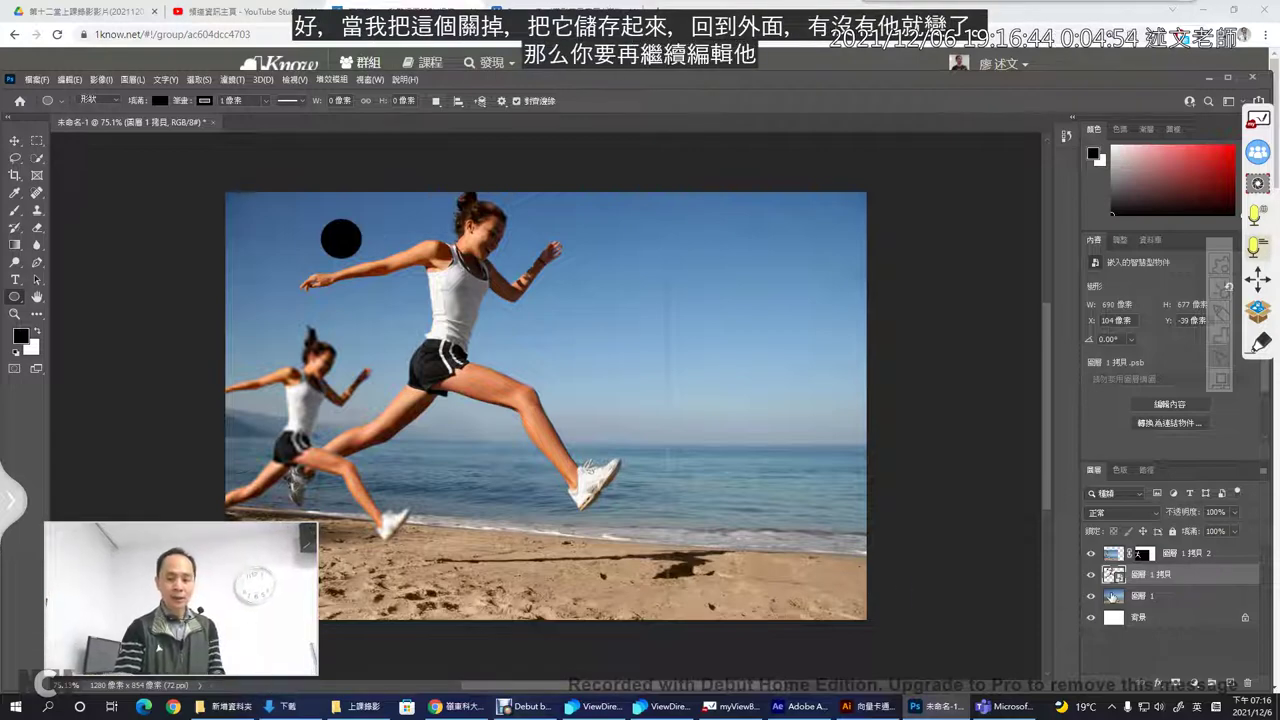
pyautogui.doubleClick(1113, 575)
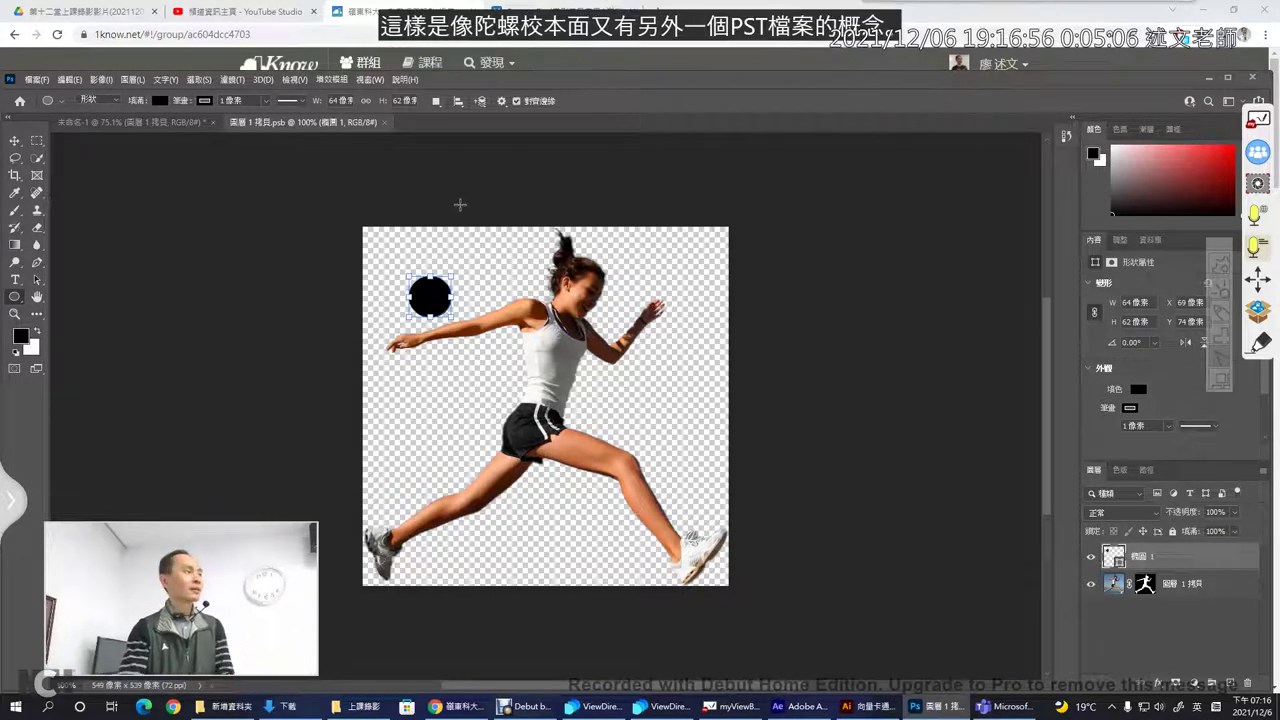
pyautogui.click(385, 123)
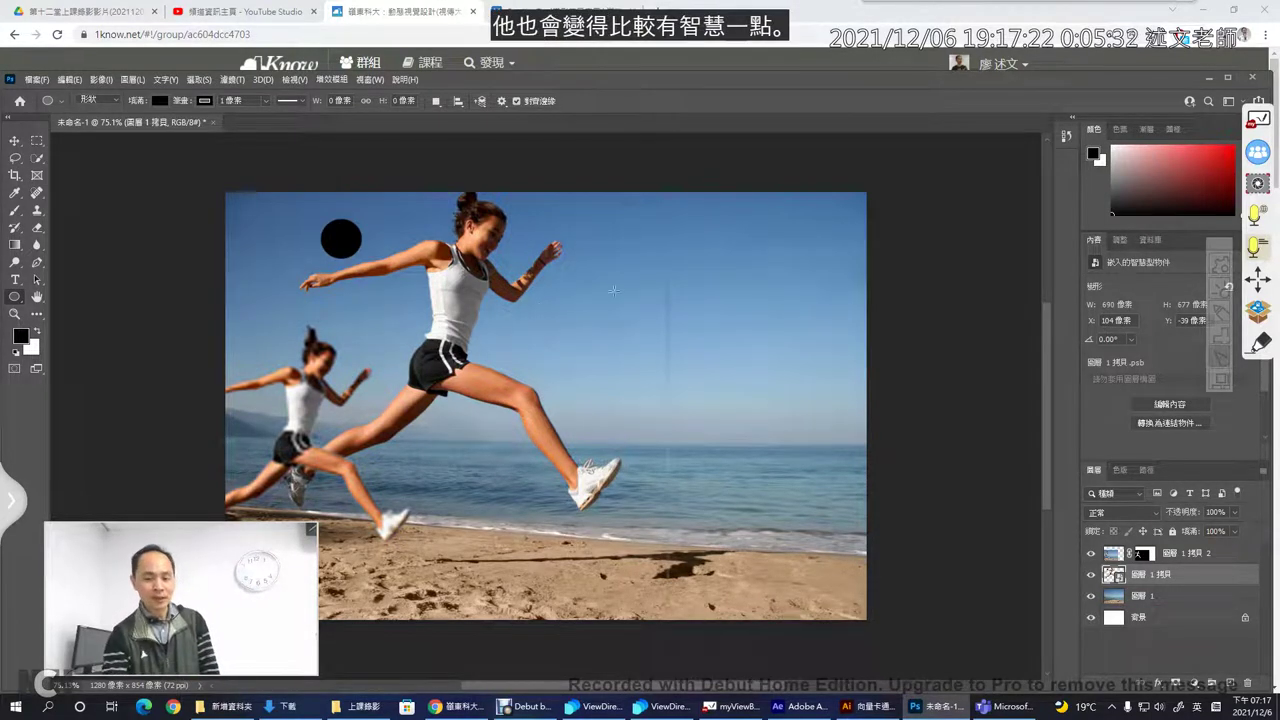
# - Hide the large runner, select 圖層 1 拷貝 2 and move the jumper to the canvas centre
pyautogui.click(1110, 555)
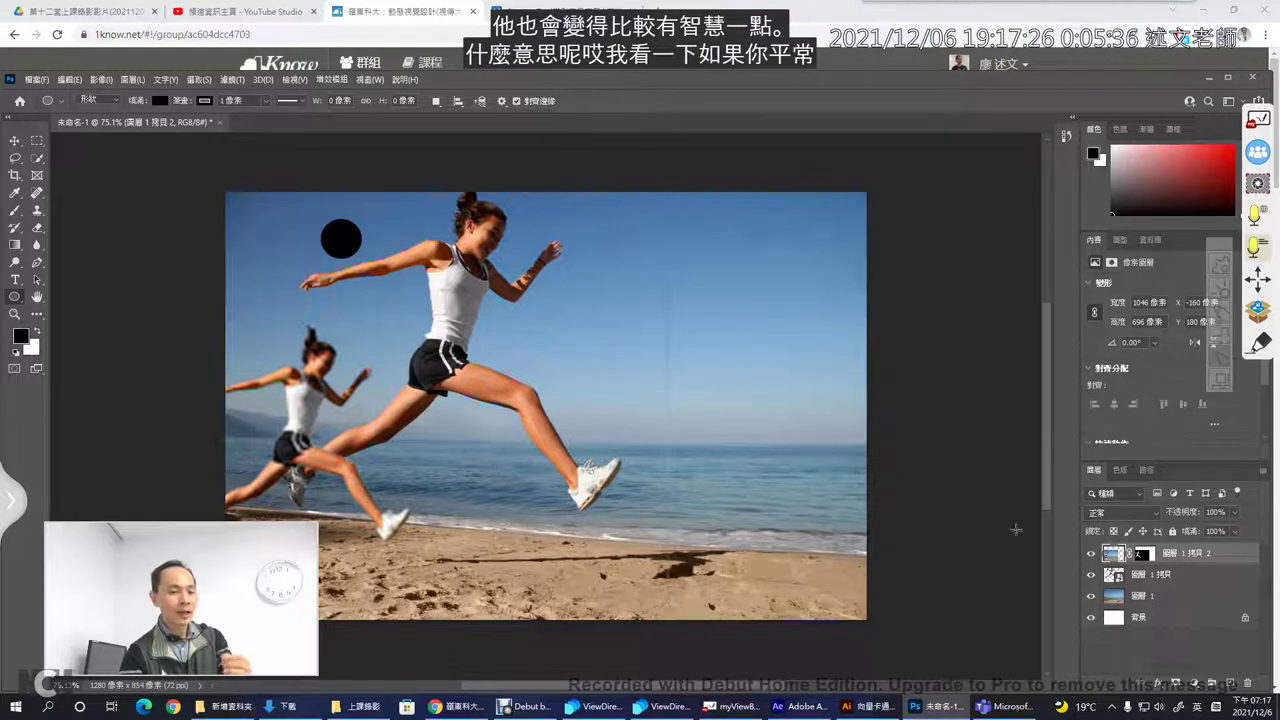
pyautogui.click(1091, 553)
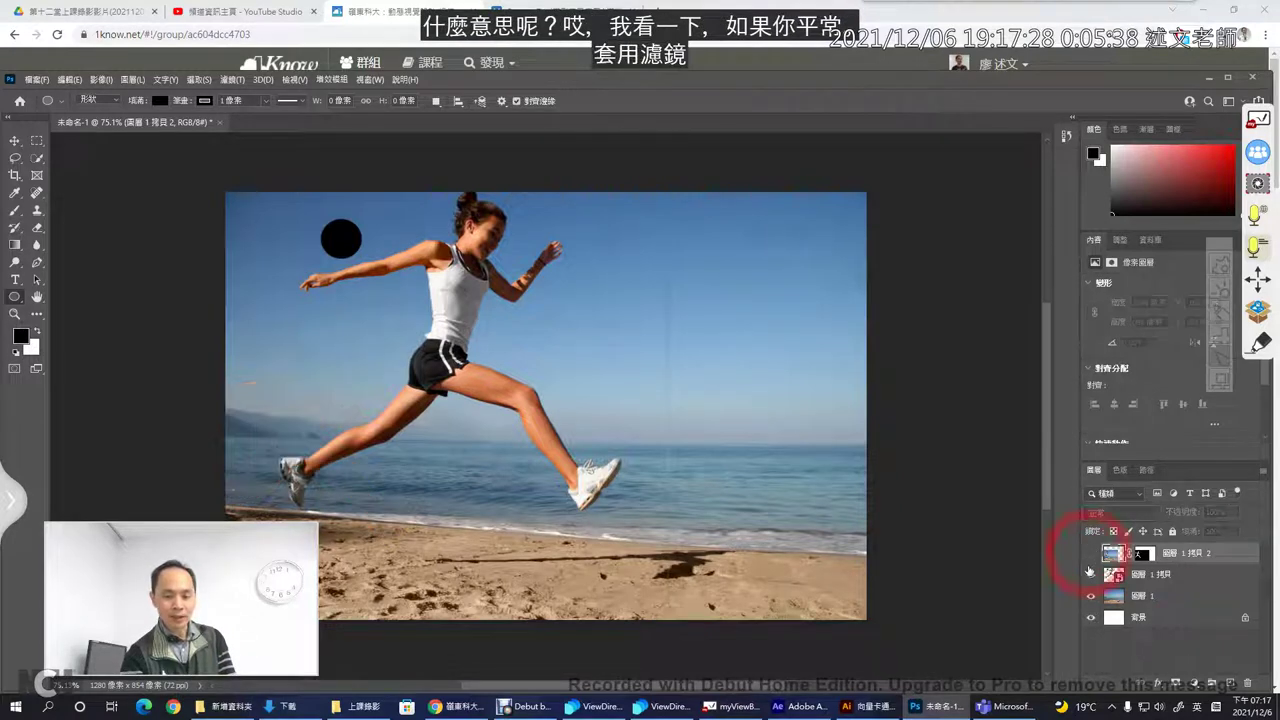
pyautogui.click(1091, 574)
pyautogui.click(1091, 553)
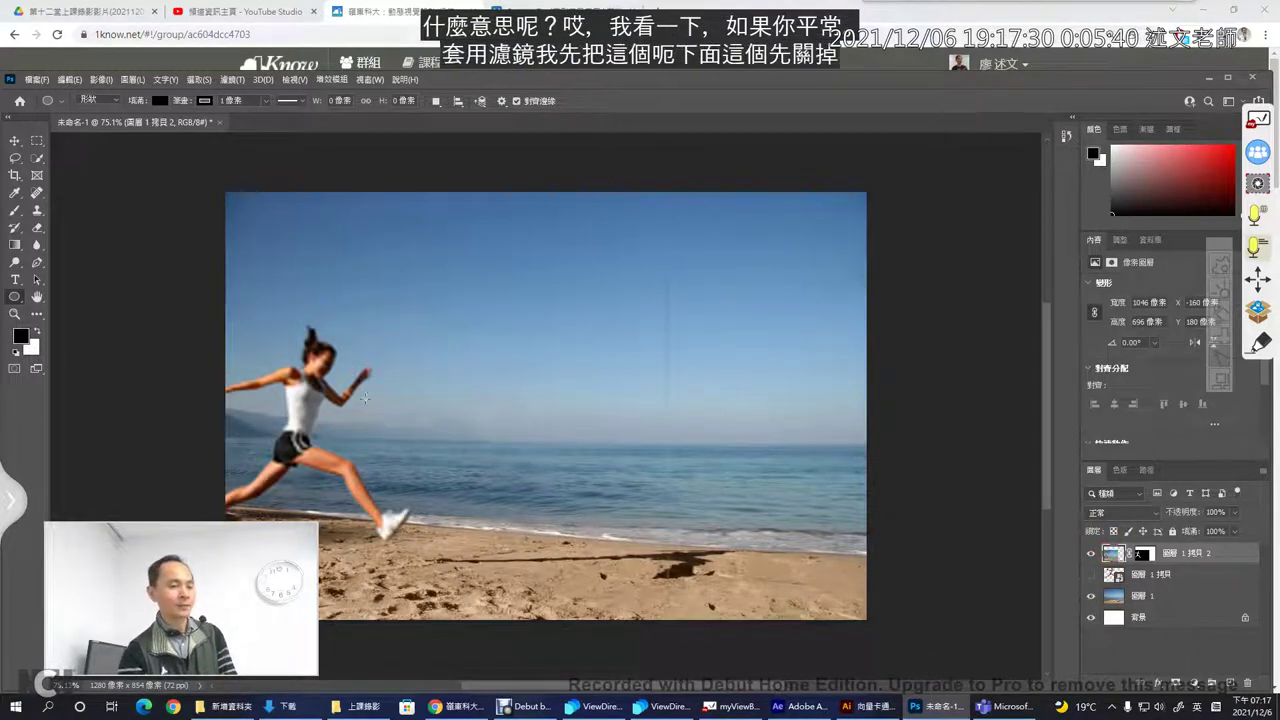
pyautogui.press('v')
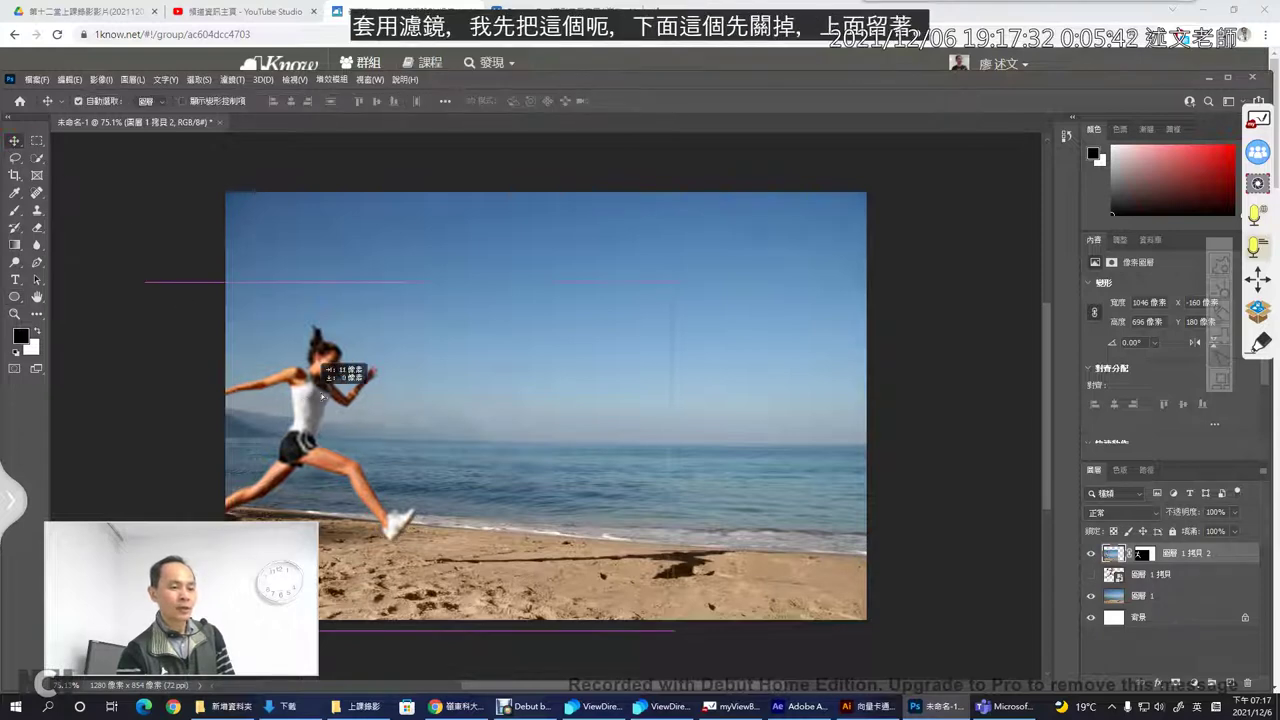
pyautogui.moveTo(256, 365); pyautogui.dragTo(488, 260)
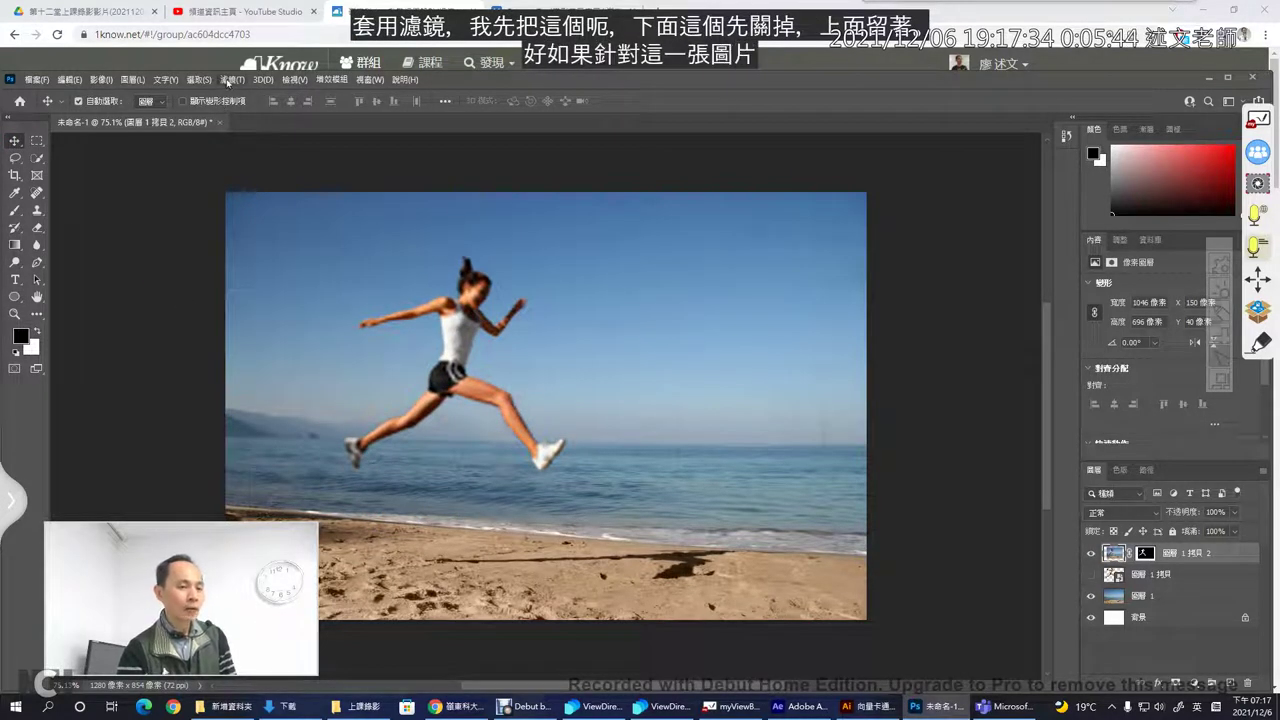
# - Apply Filter > Distort > Spherize directly to the jumper's pixels
pyautogui.click(231, 79)
pyautogui.moveTo(296, 250)
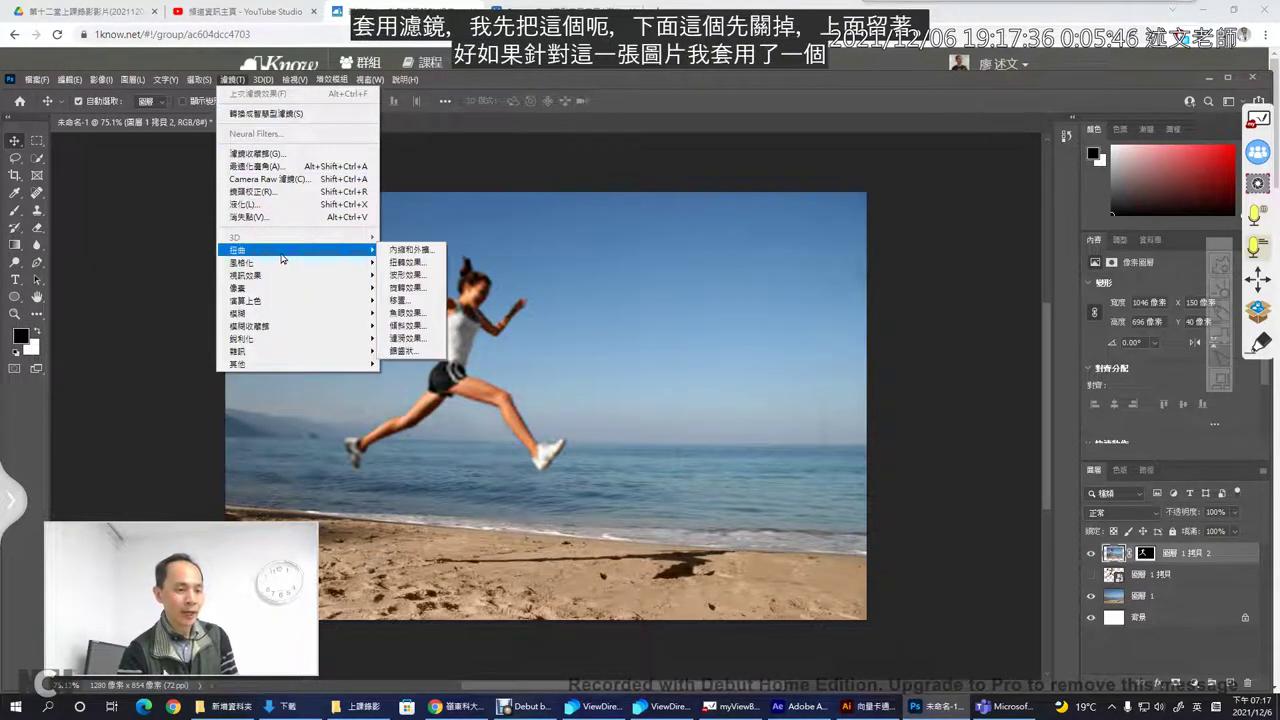
pyautogui.click(422, 313)
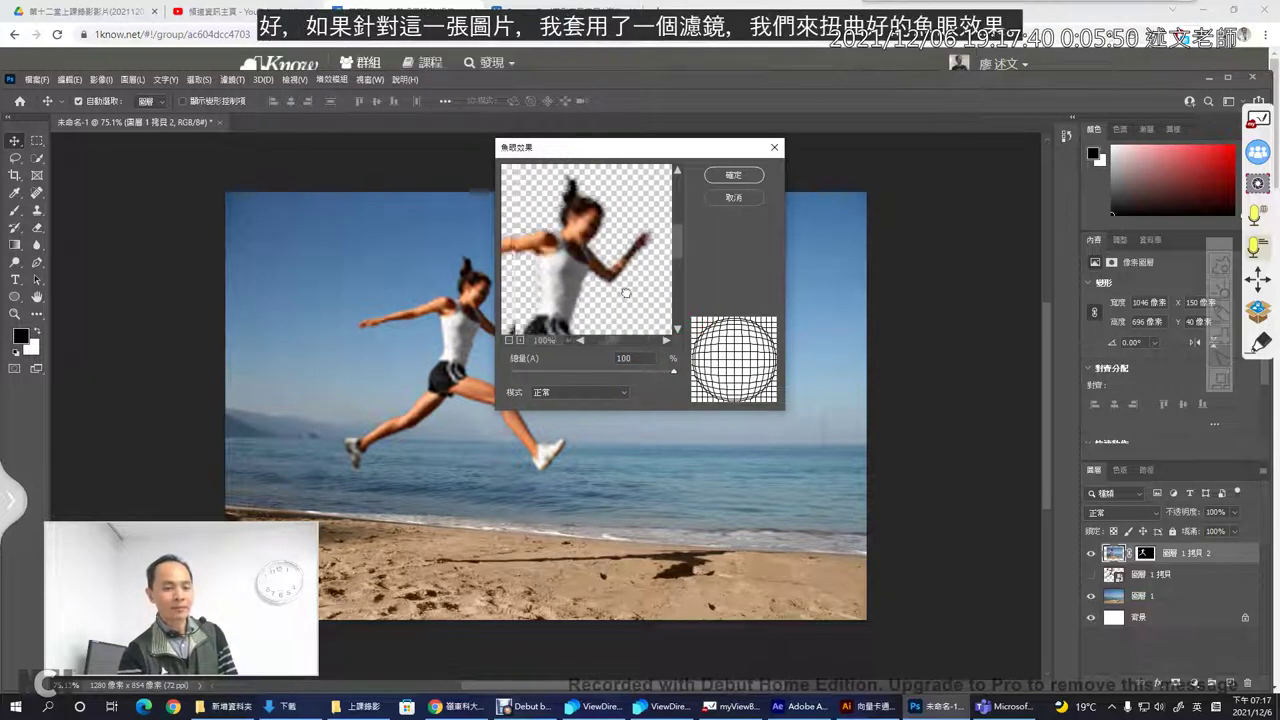
pyautogui.moveTo(652, 286); pyautogui.dragTo(705, 292)
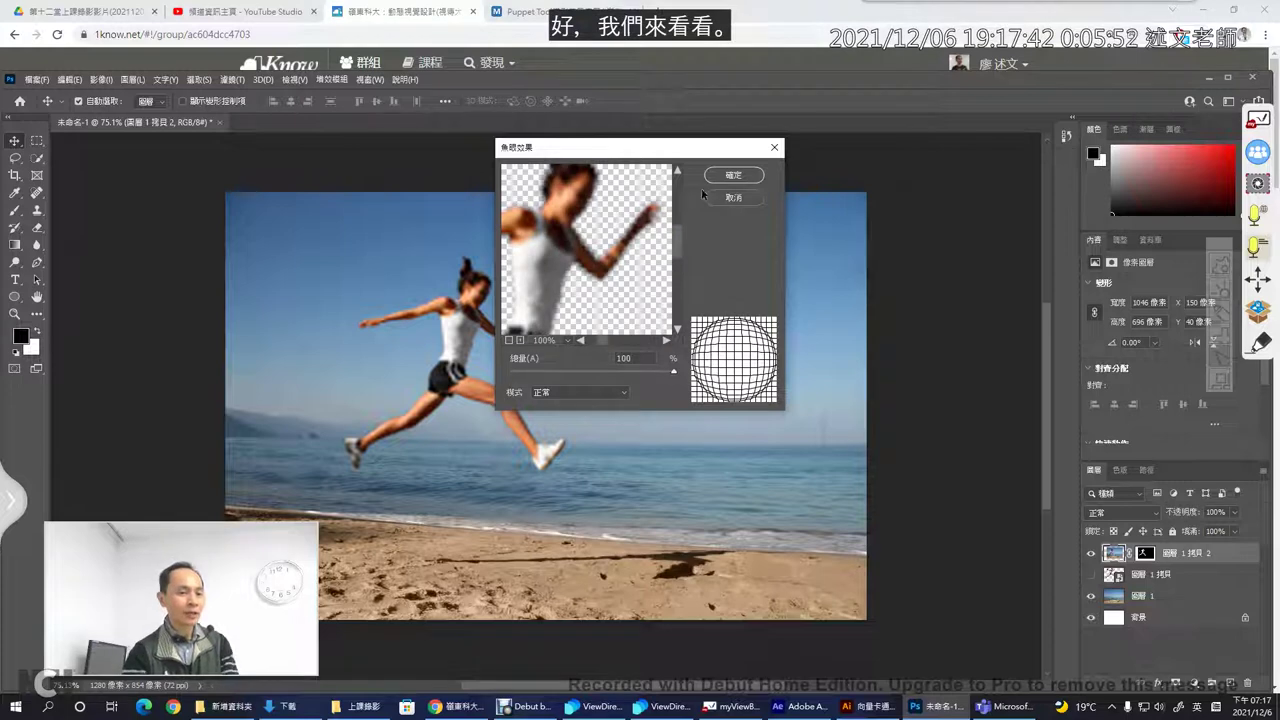
pyautogui.click(733, 176)
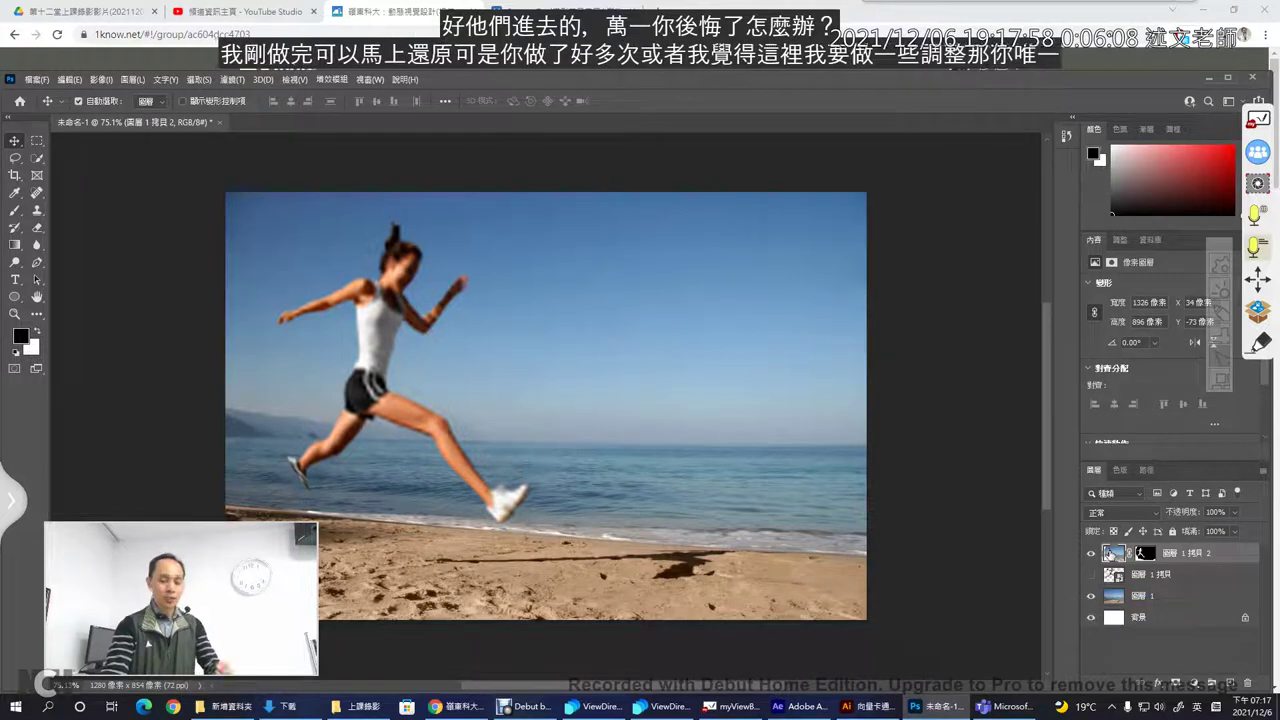
pyautogui.moveTo(1112, 551); pyautogui.dragTo(1126, 553)
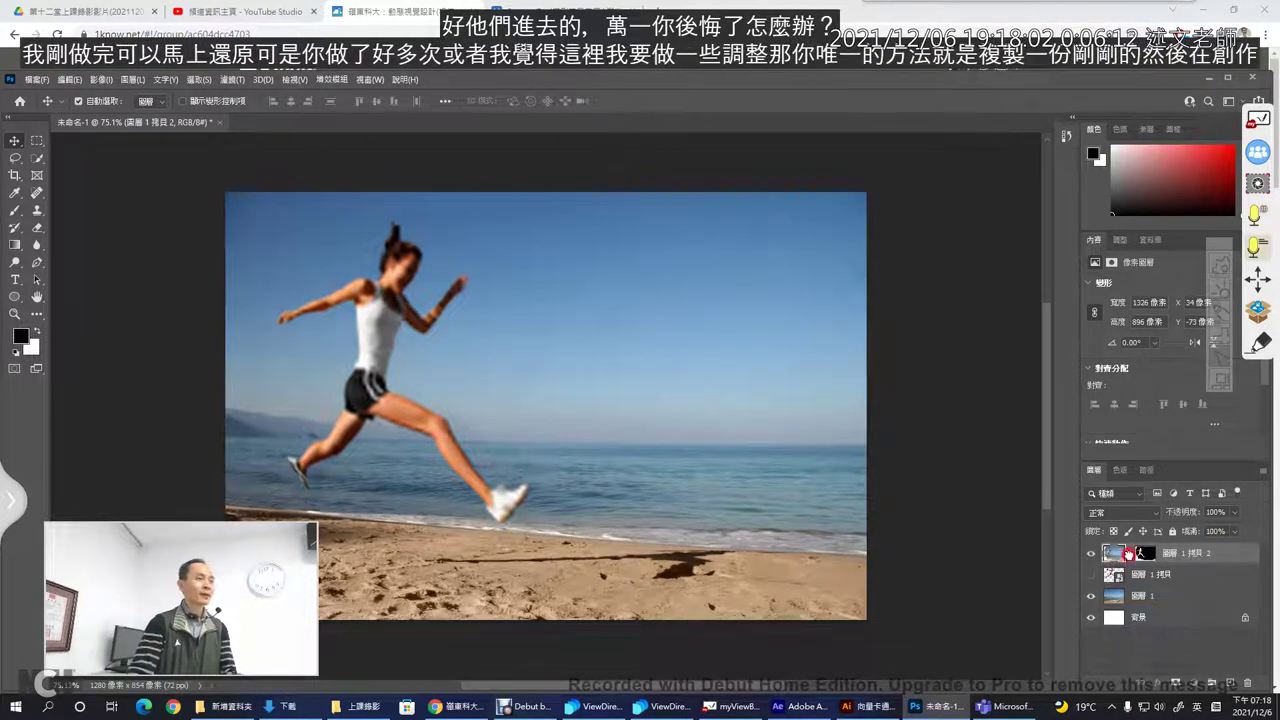
# - Undo the Spherize, show and select 圖層 1 拷貝, and hide 圖層 1 拷貝 2
pyautogui.click(69, 79)
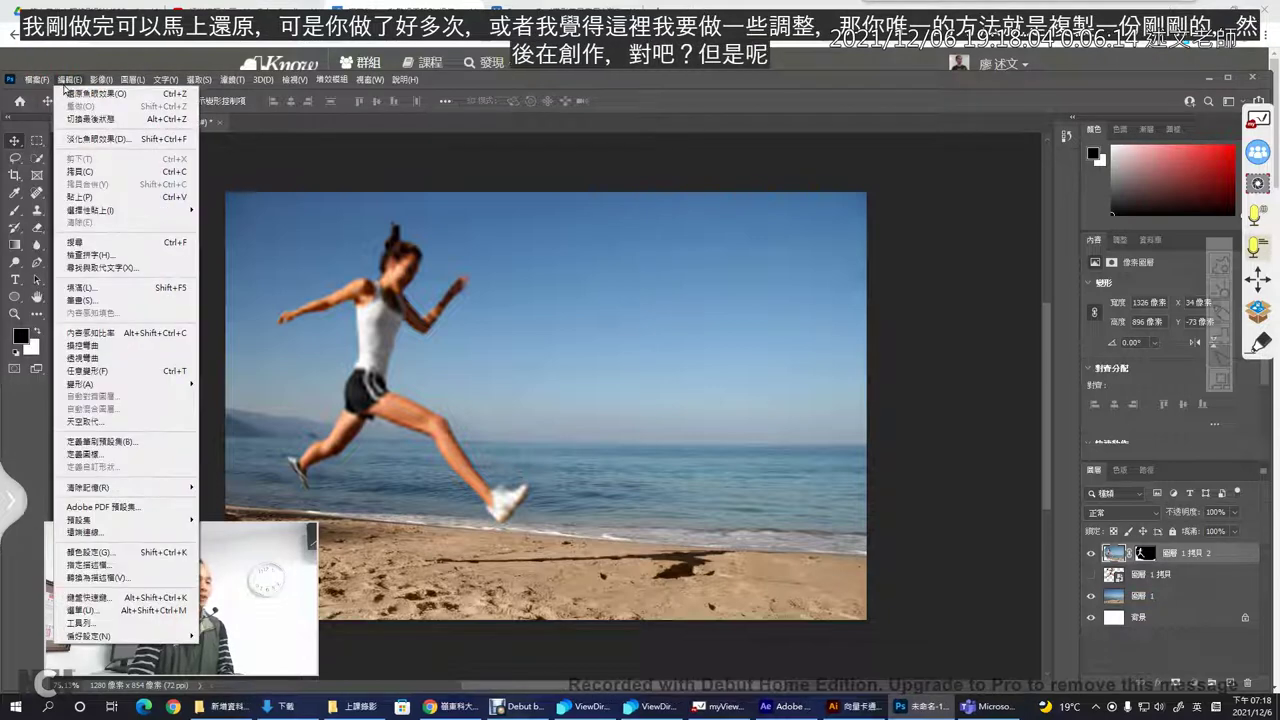
pyautogui.click(70, 89)
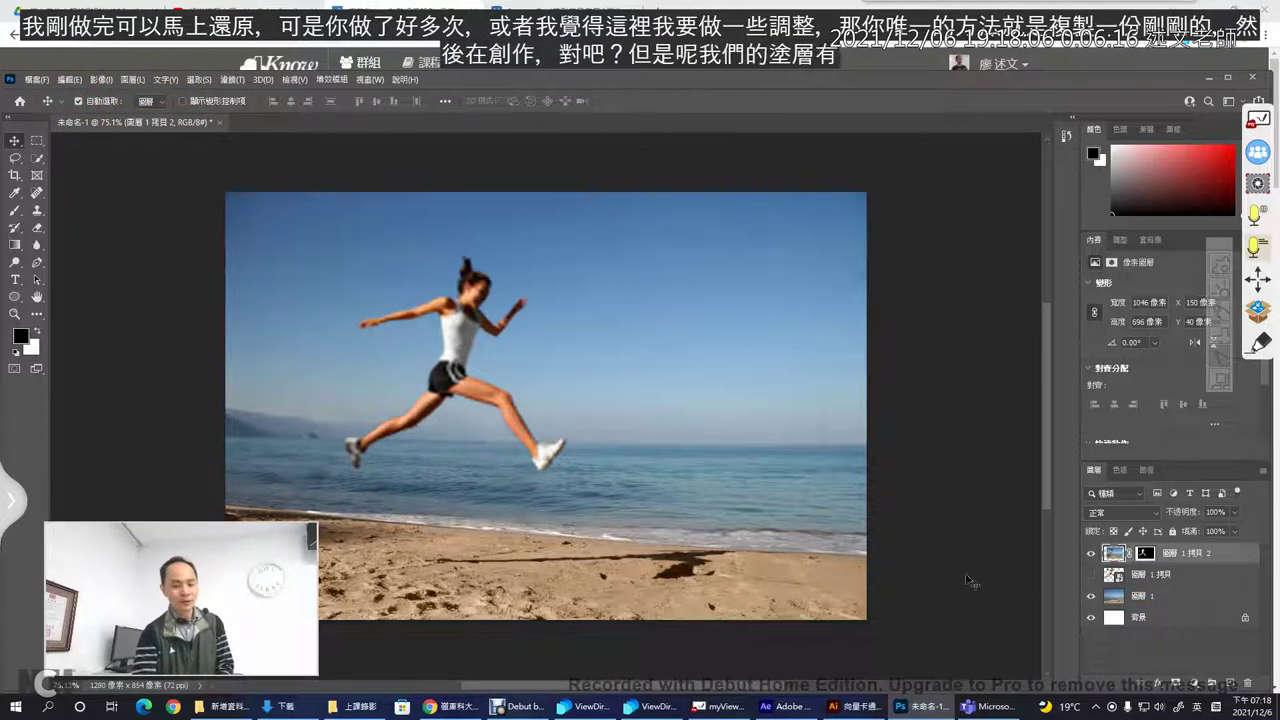
pyautogui.click(1091, 574)
pyautogui.click(1091, 553)
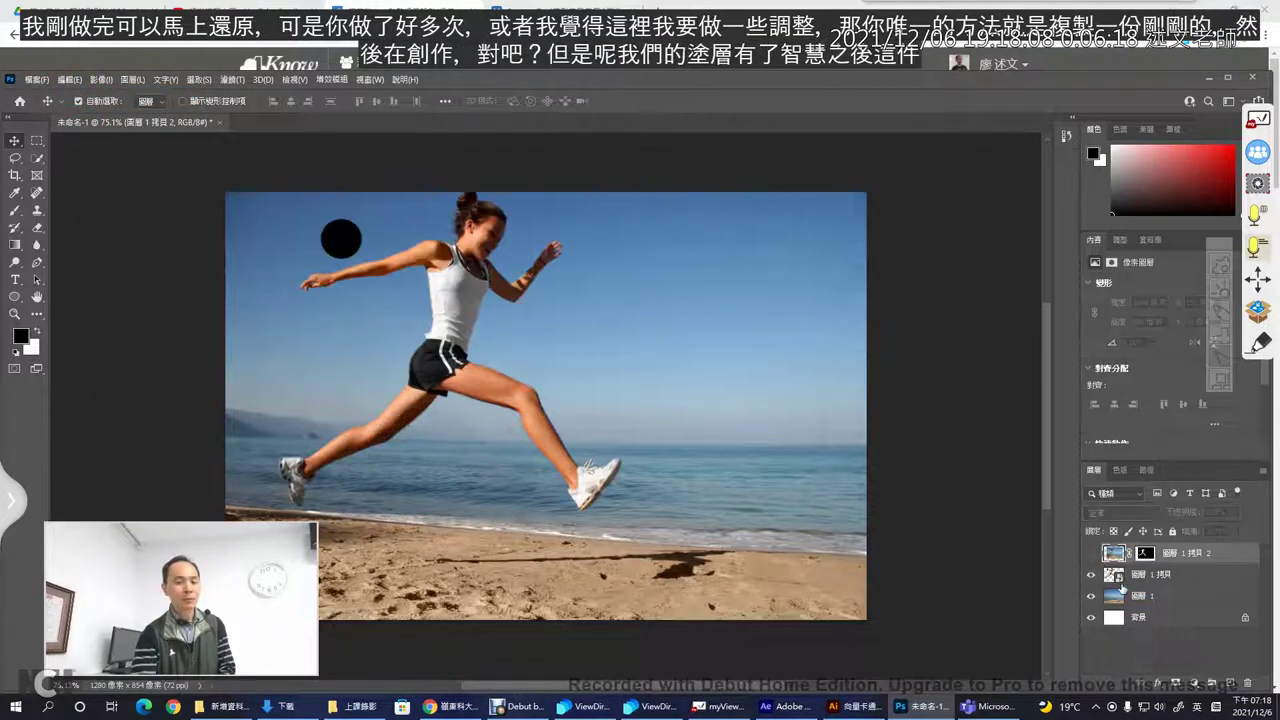
pyautogui.click(1165, 574)
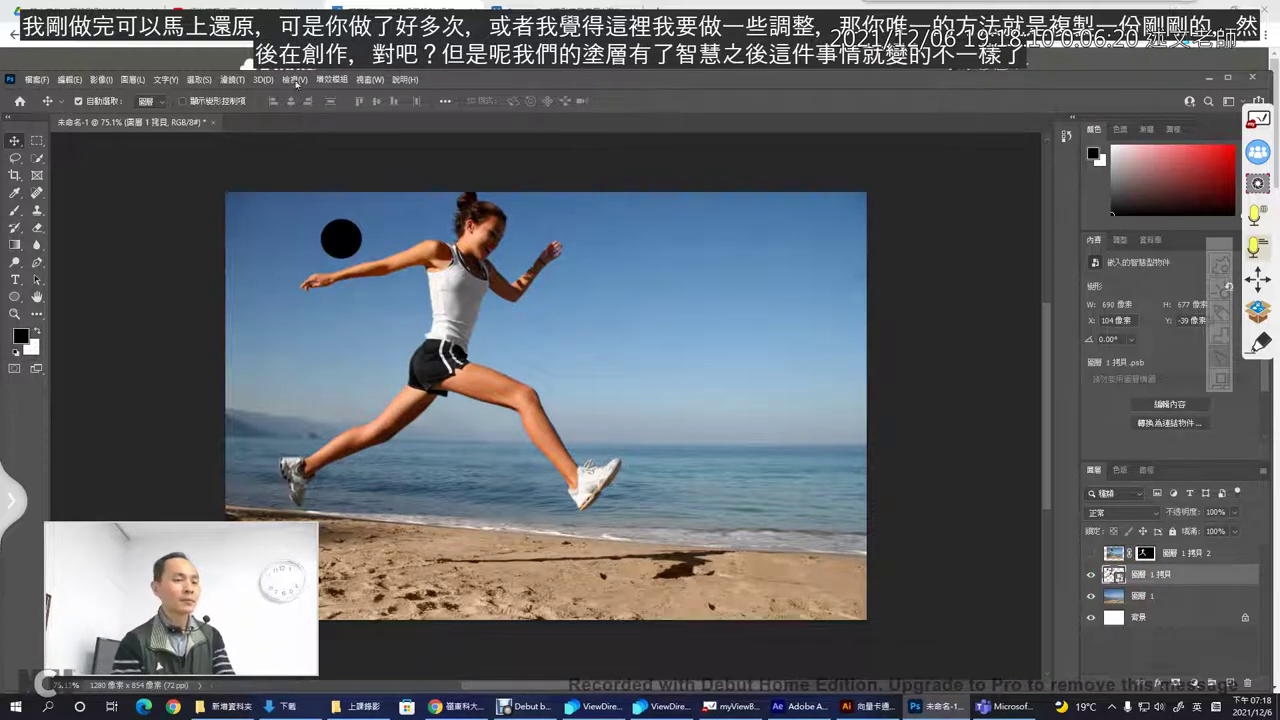
# - Reapply Spherize to 圖層 1 拷貝 as an editable smart filter
pyautogui.click(233, 80)
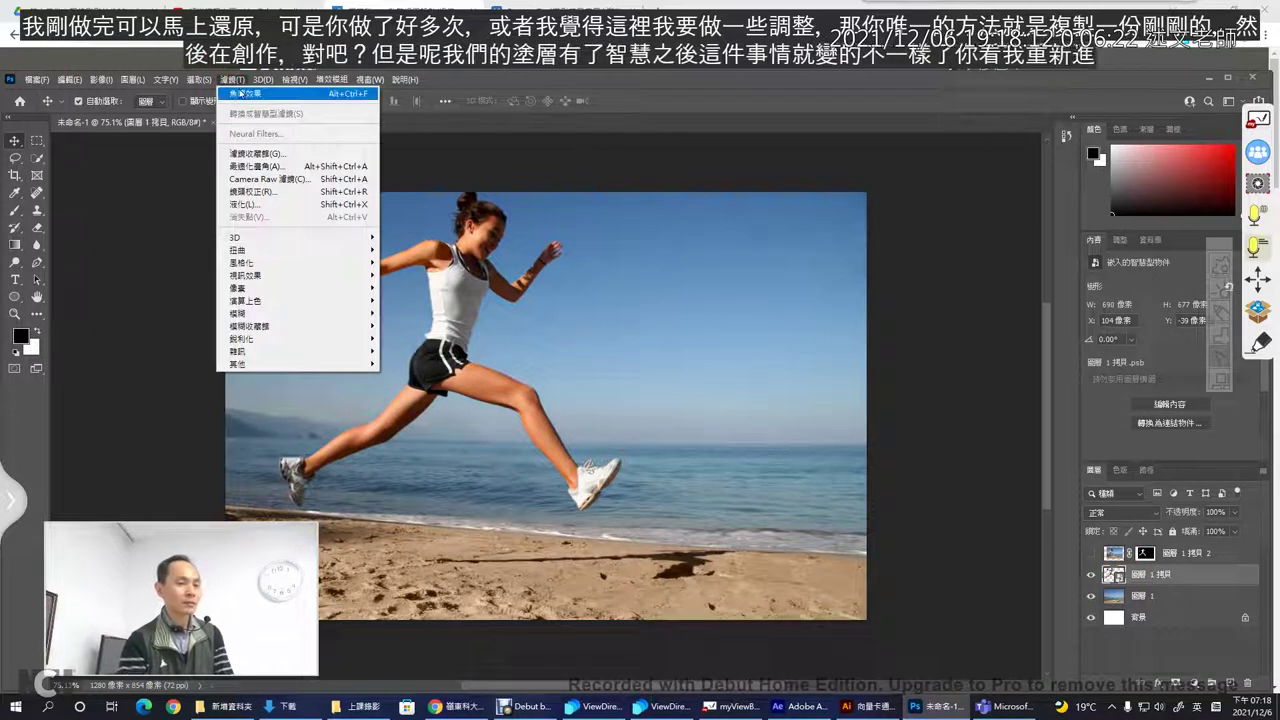
pyautogui.click(245, 94)
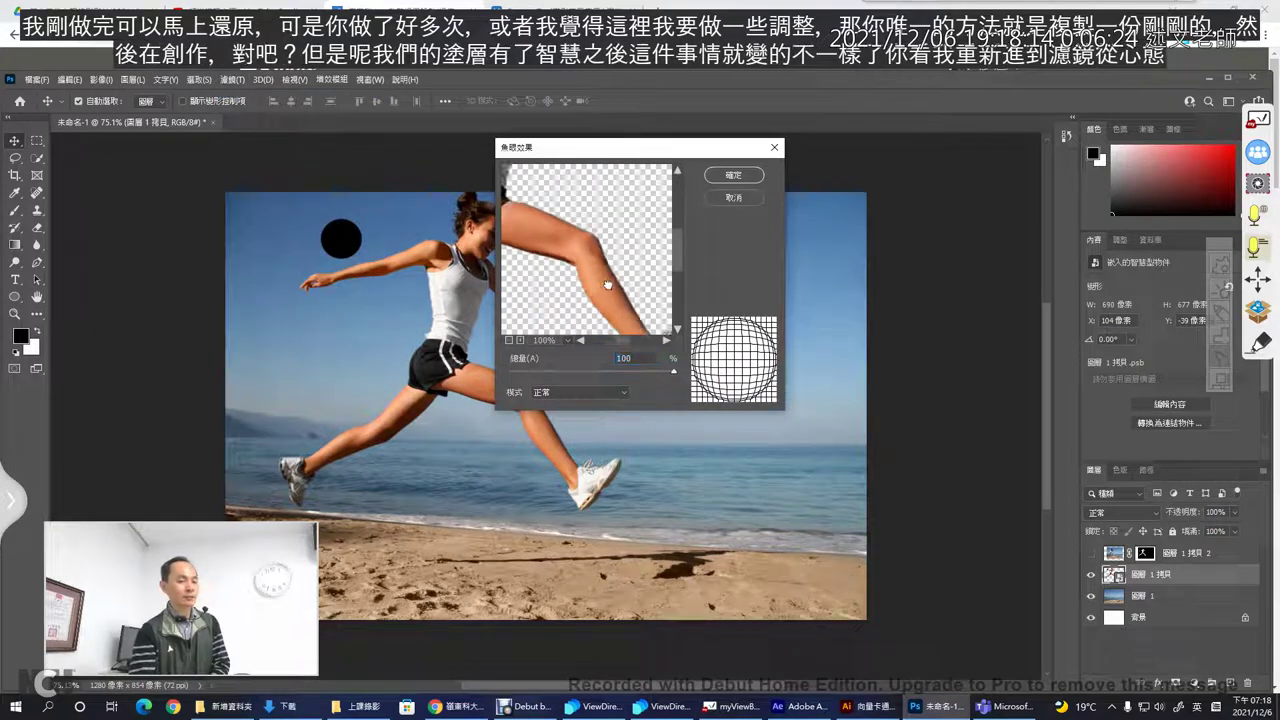
pyautogui.moveTo(624, 233); pyautogui.dragTo(643, 259)
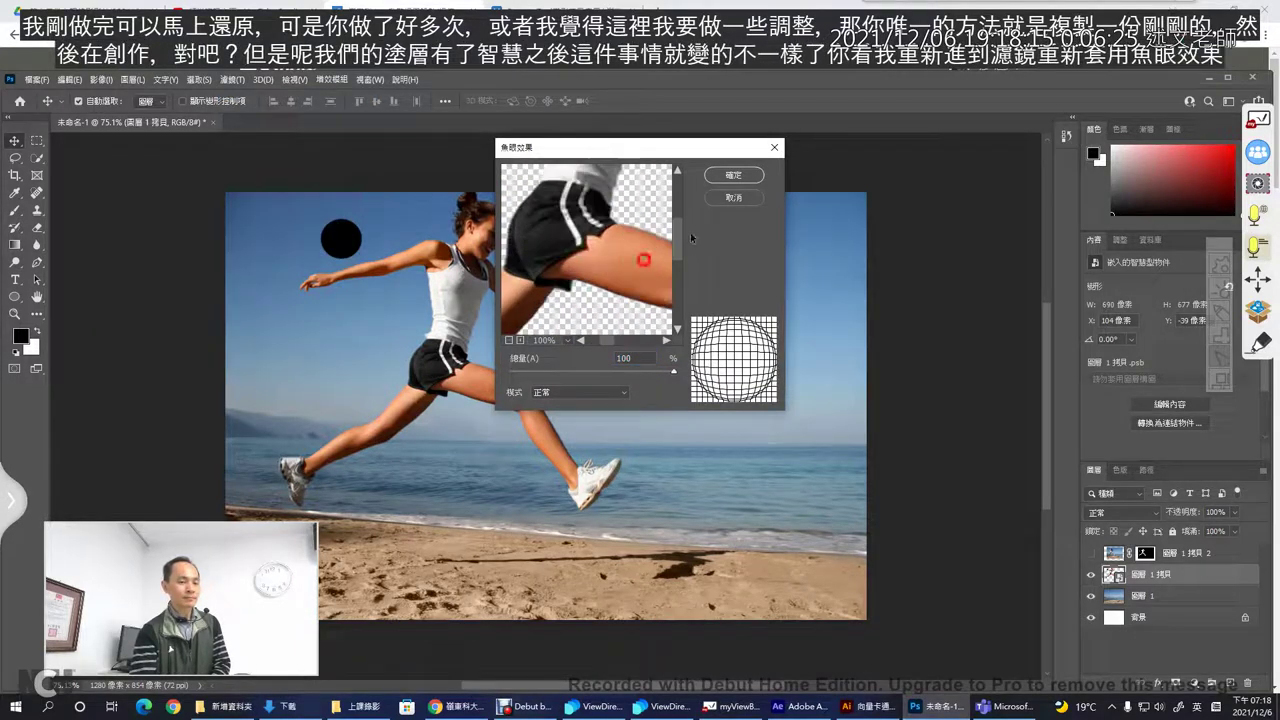
pyautogui.click(727, 178)
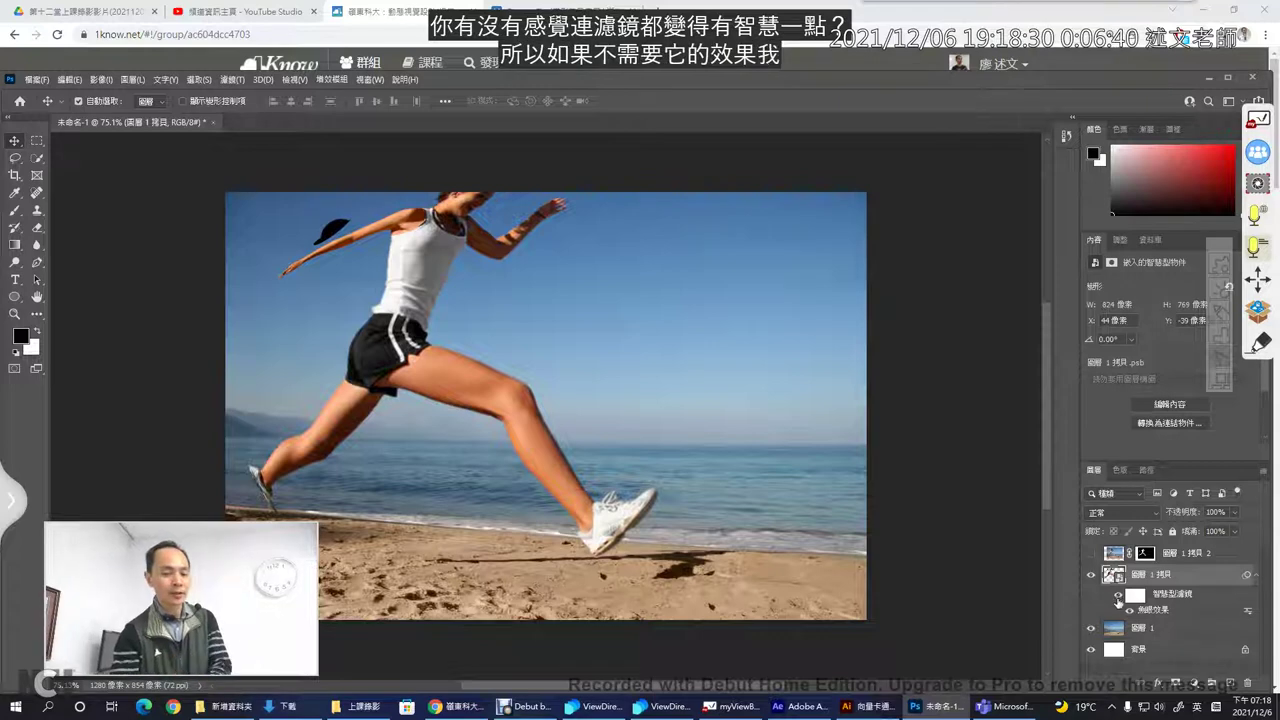
# - Hide and reshow the Spherize smart filter, reopen and cancel its settings, then delete it from '圖層 1 拷貝'
pyautogui.click(1118, 596)
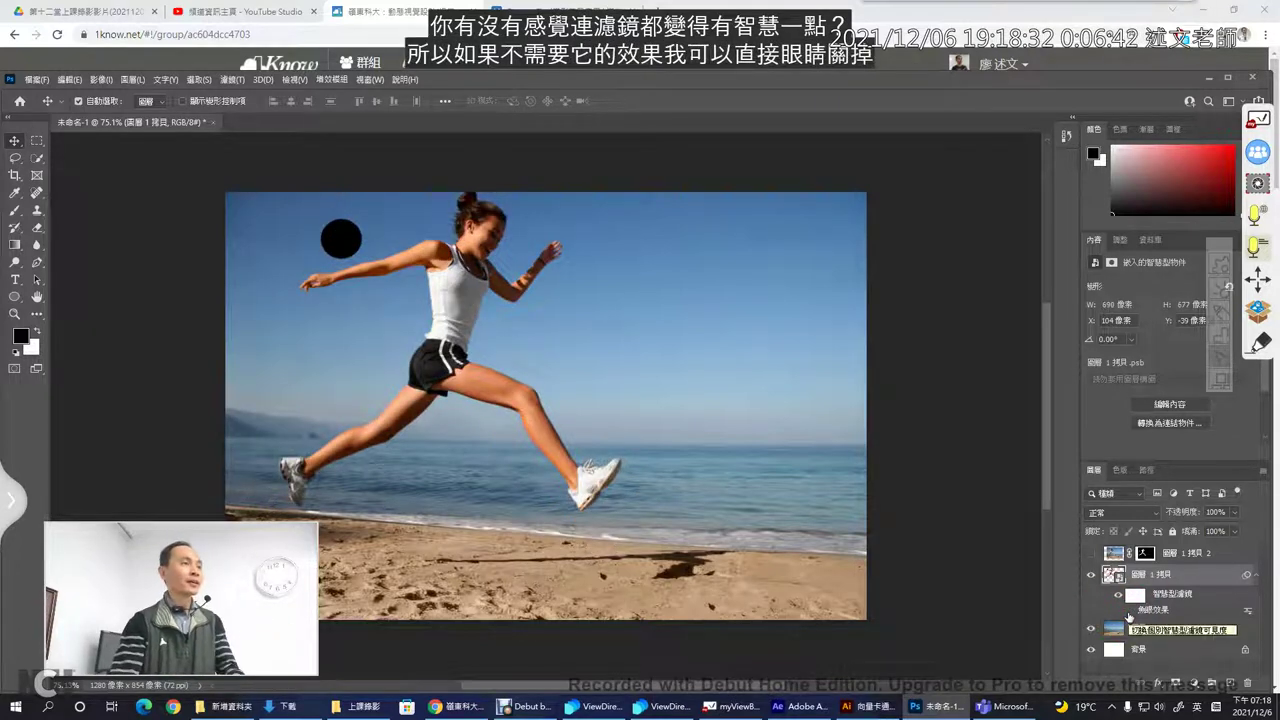
pyautogui.click(1130, 610)
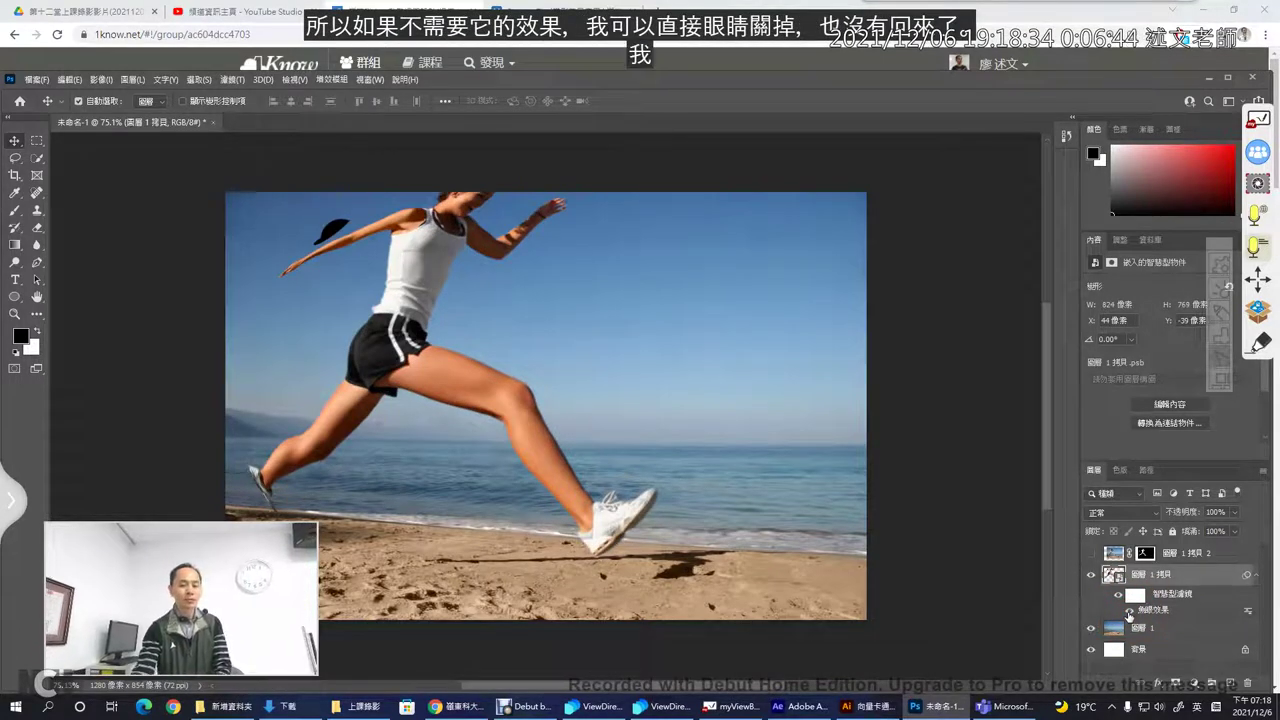
pyautogui.doubleClick(1150, 610)
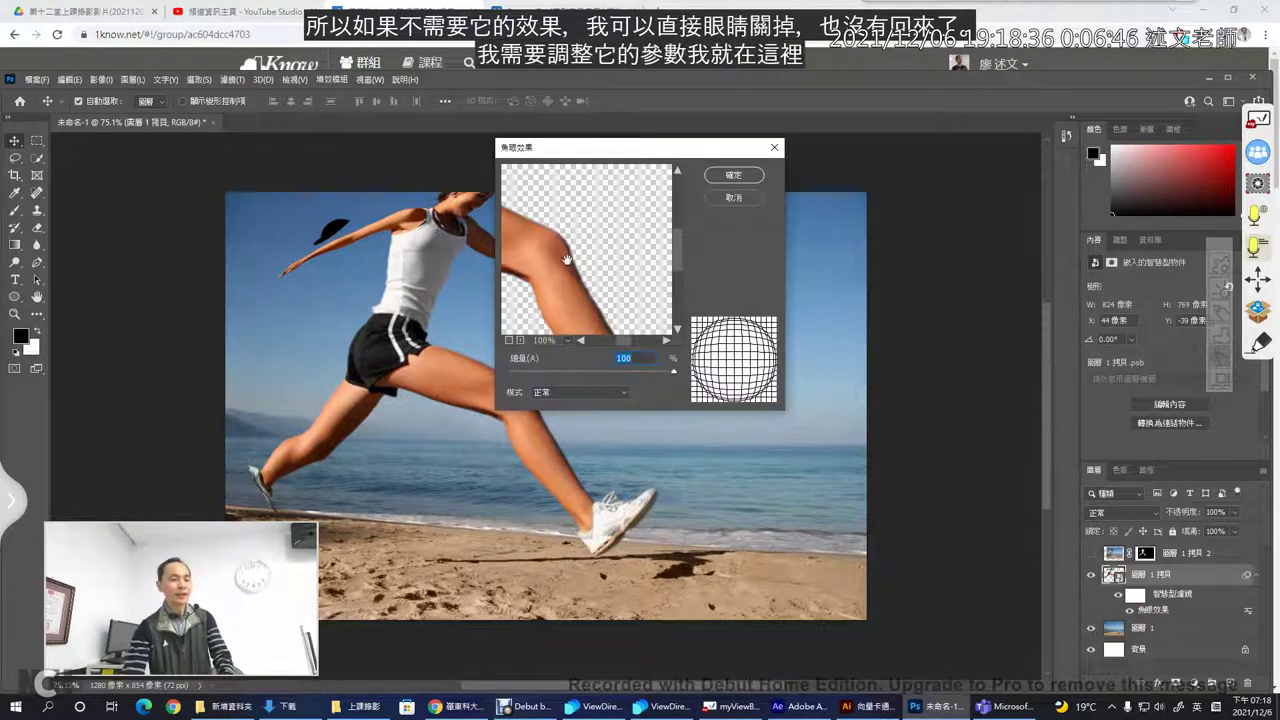
pyautogui.moveTo(615, 210); pyautogui.dragTo(633, 292)
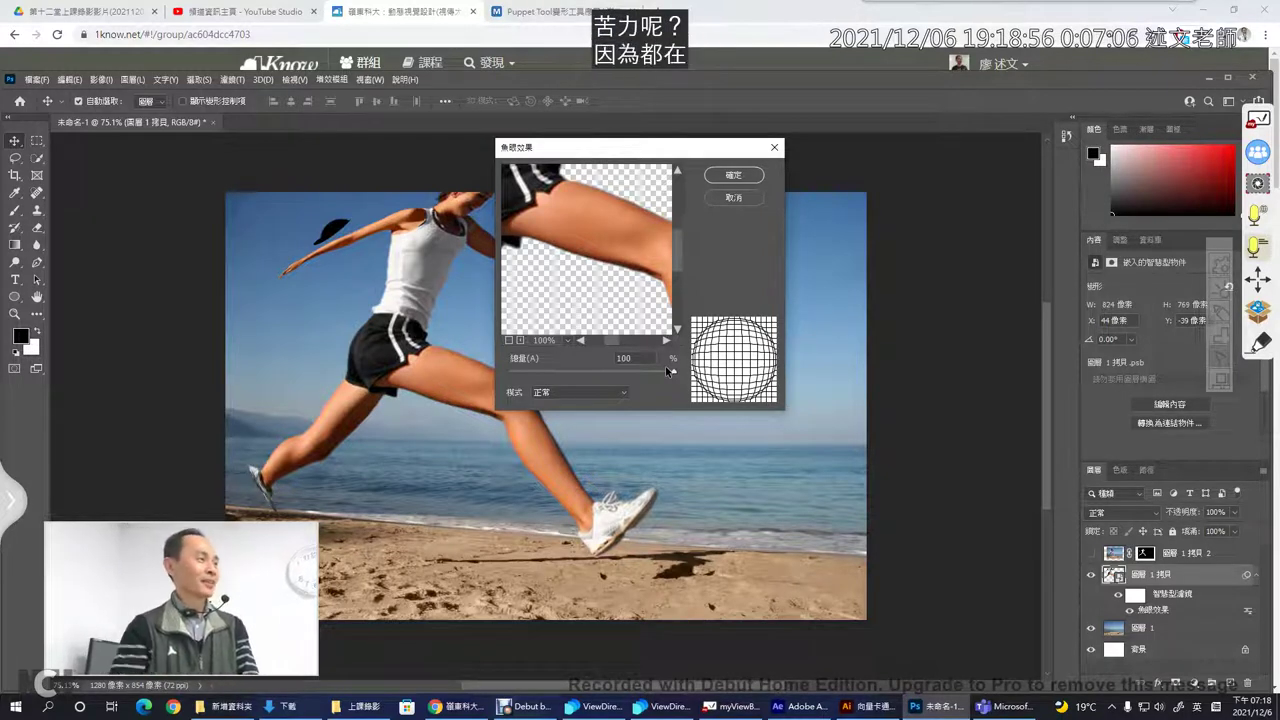
pyautogui.click(729, 200)
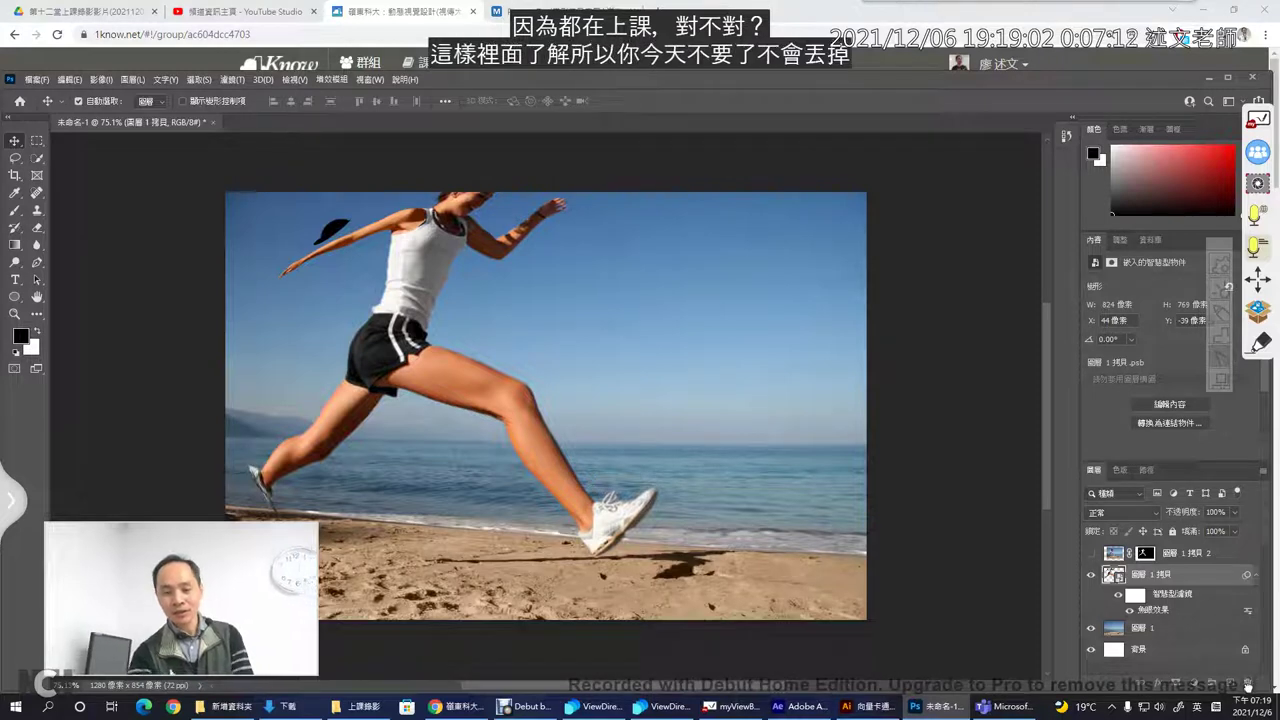
pyautogui.click(1248, 684)
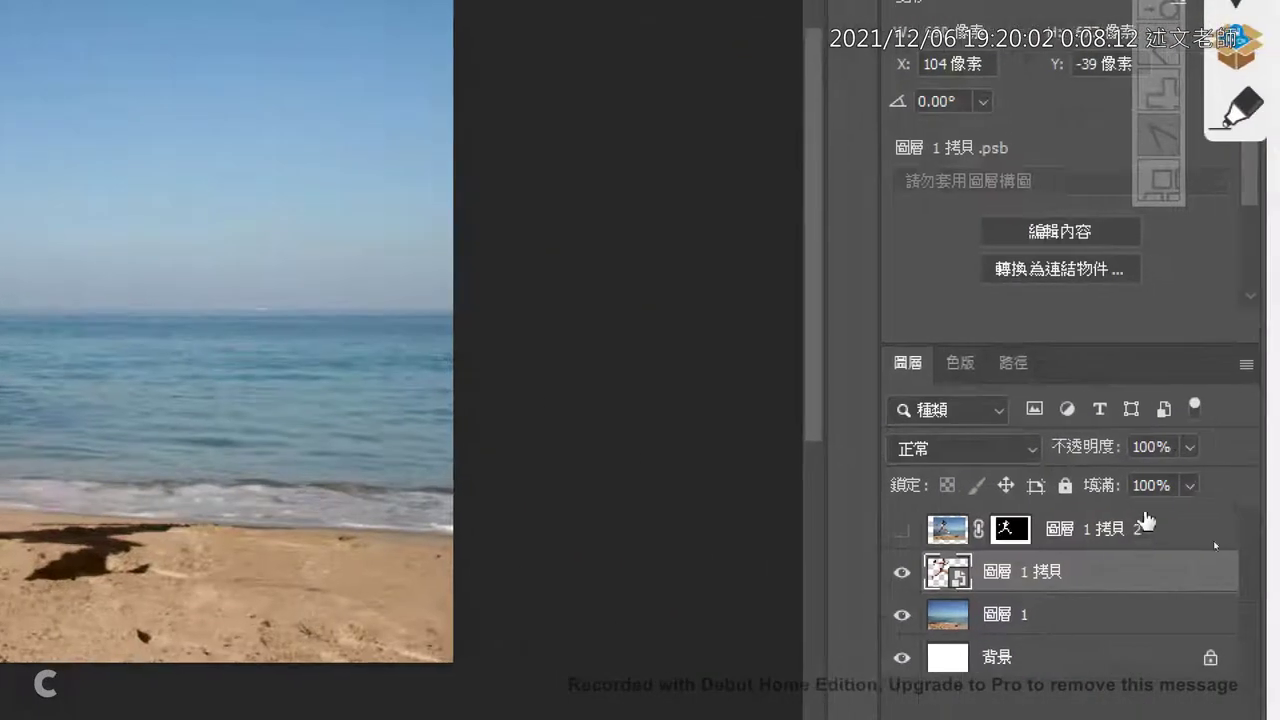
# - Convert the runner smart object to layers, accepting the lost transform, and select '圖層 1 拷貝' inside the new group
pyautogui.click(1254, 421)
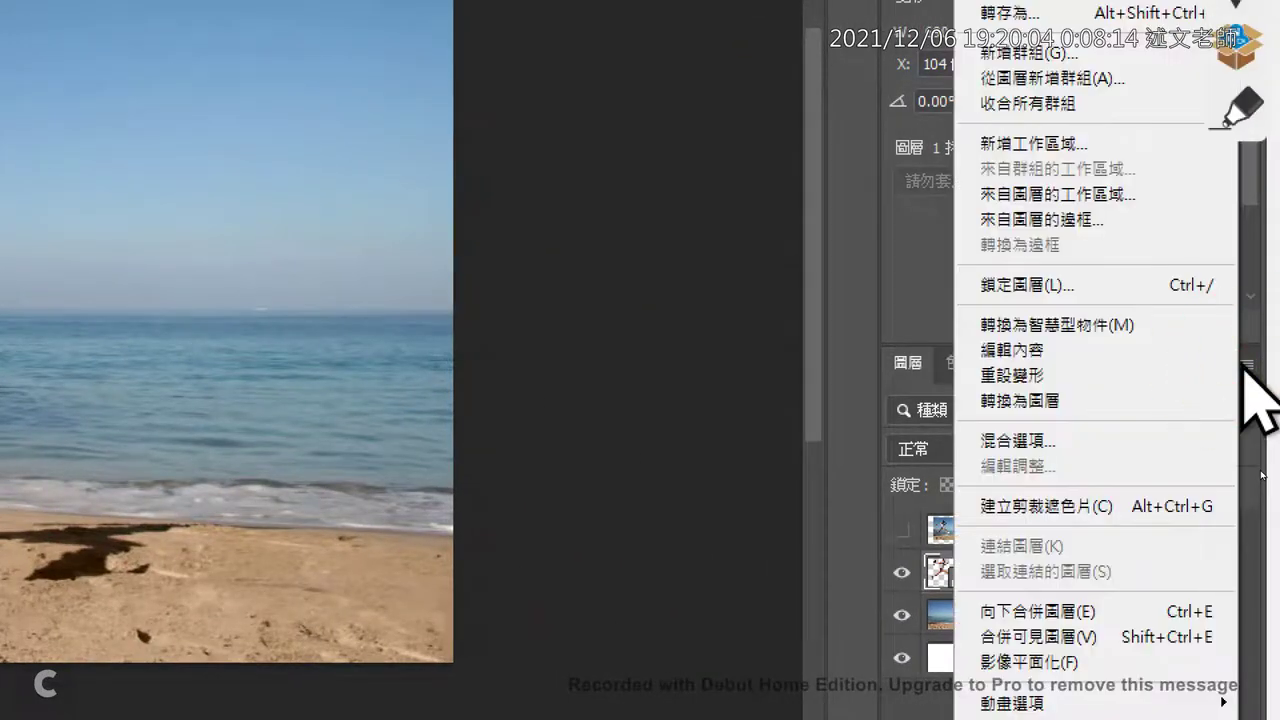
pyautogui.click(1135, 399)
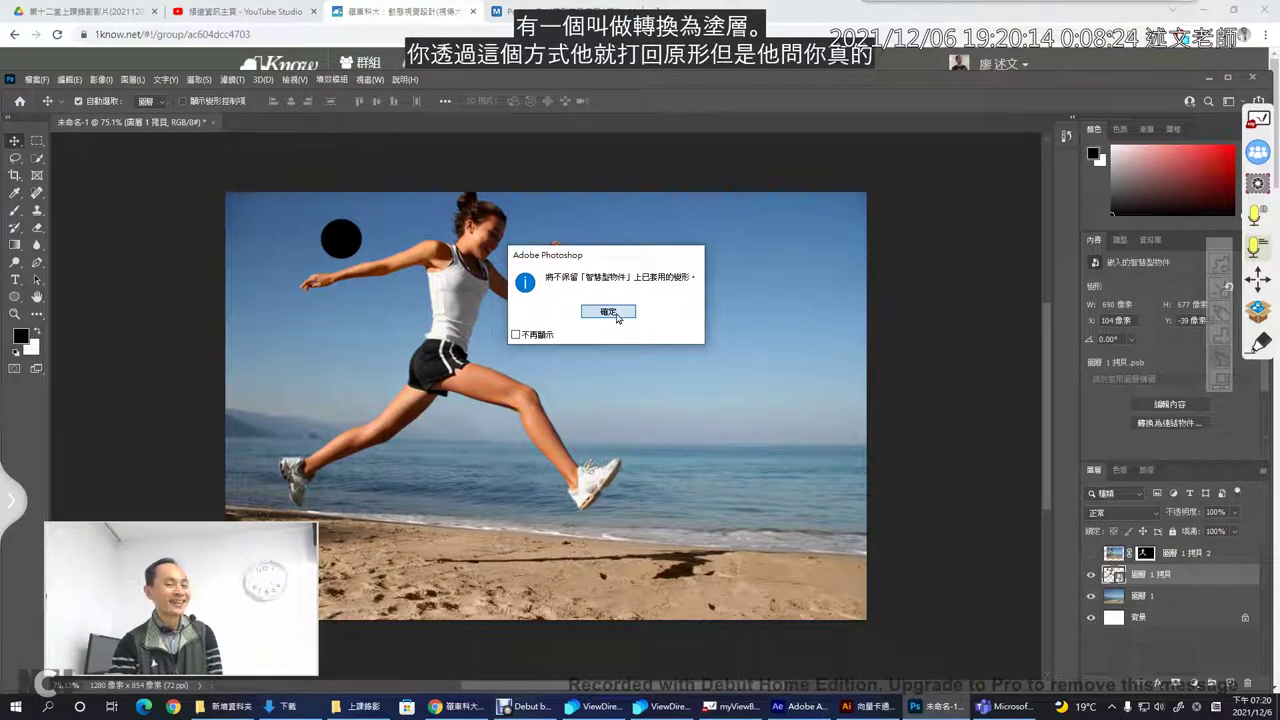
pyautogui.click(616, 315)
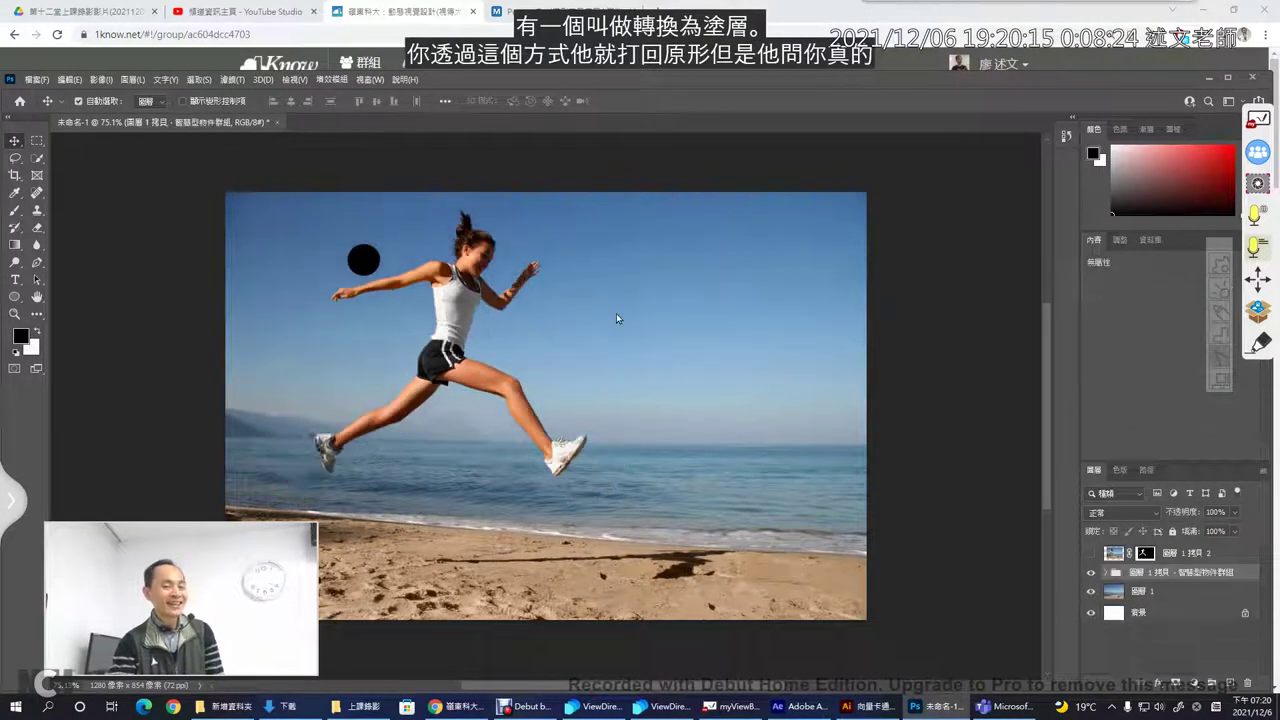
pyautogui.click(1106, 572)
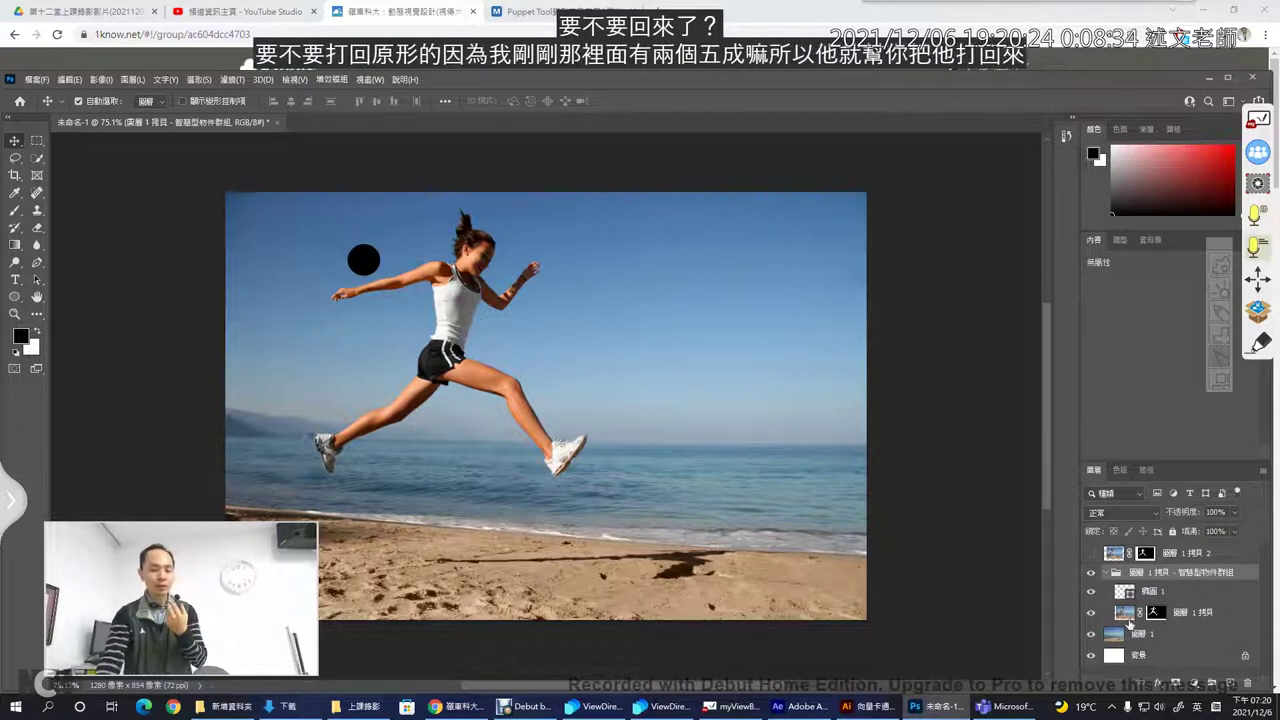
pyautogui.click(1129, 622)
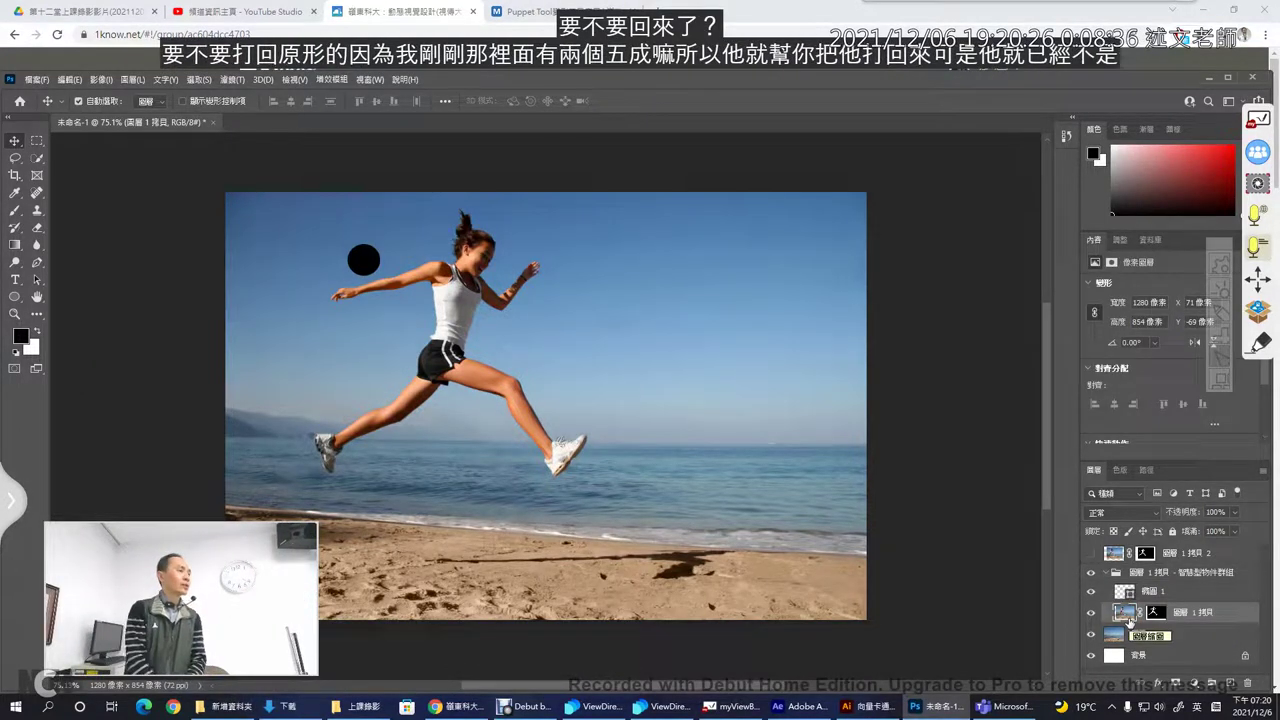